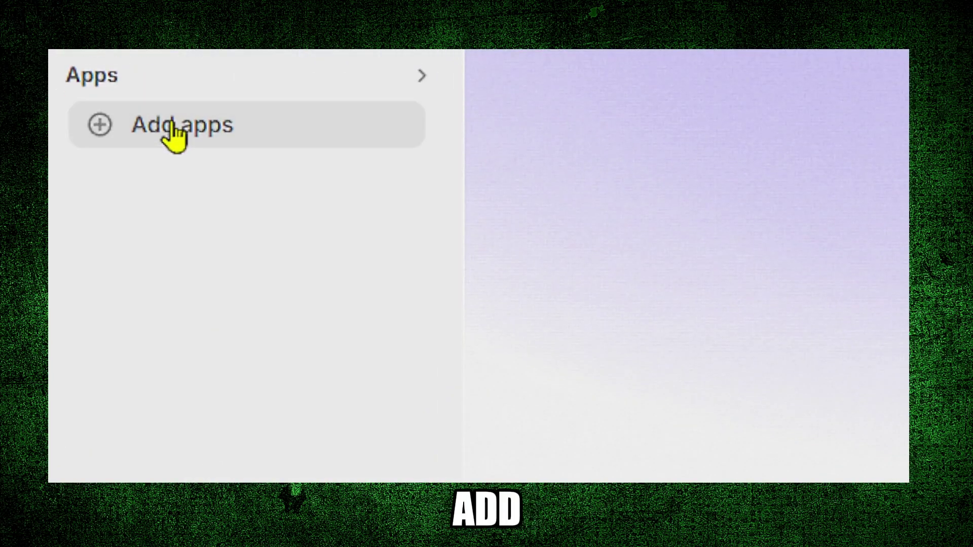
- Search the Shopify App Store for 'loox' from the Add apps page
{"action": "left_click", "coordinate": [170, 123]}
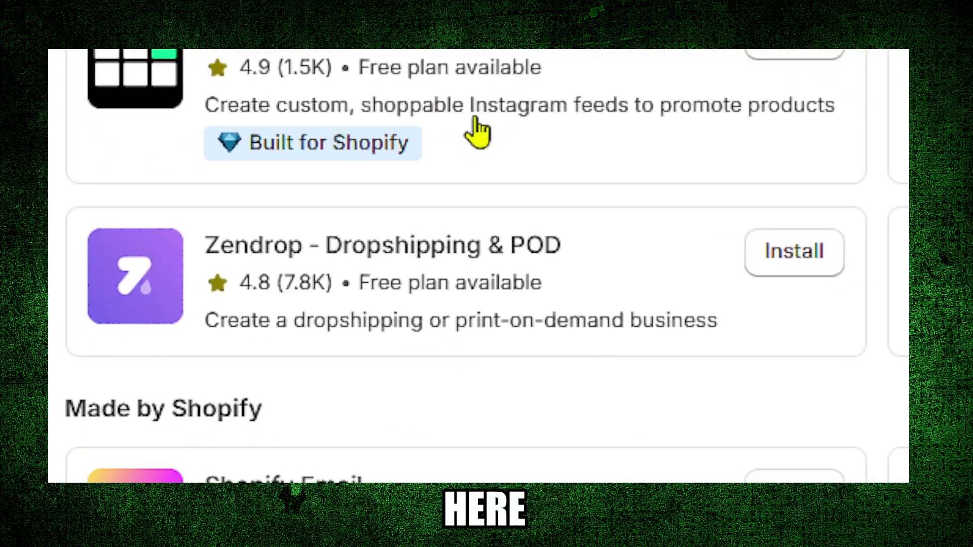
{"action": "scroll", "coordinate": [475, 131], "scroll_direction": "down", "scroll_amount": 5}
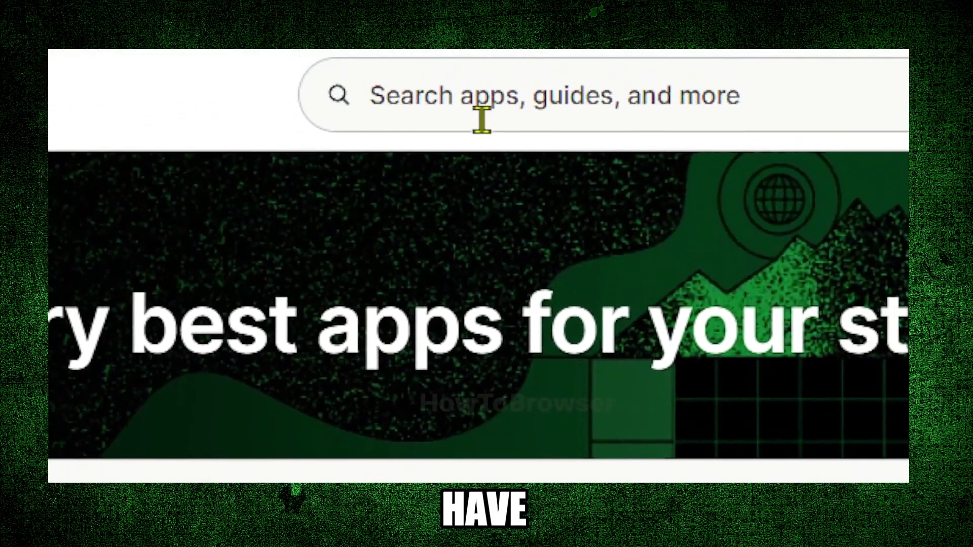
{"action": "left_click", "coordinate": [482, 96]}
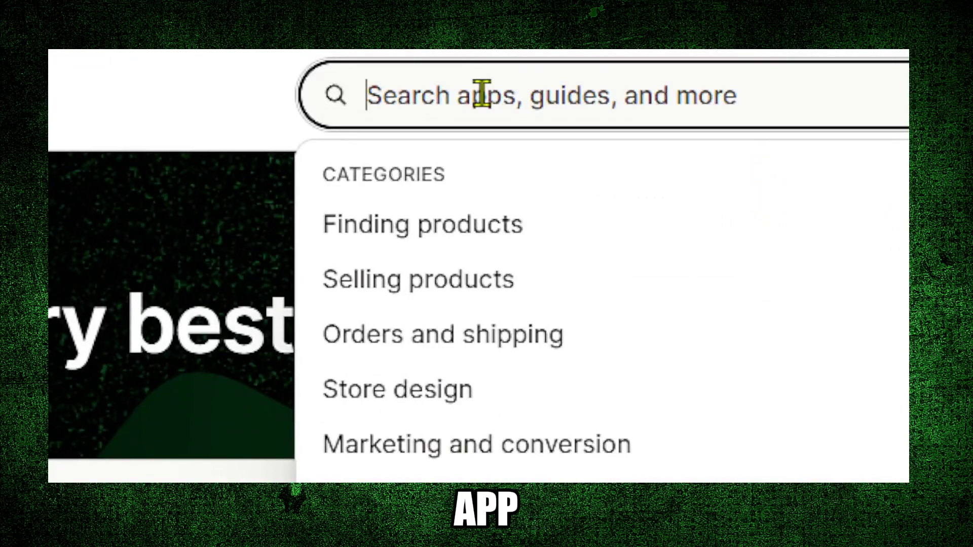
{"action": "type", "text": "lox"}
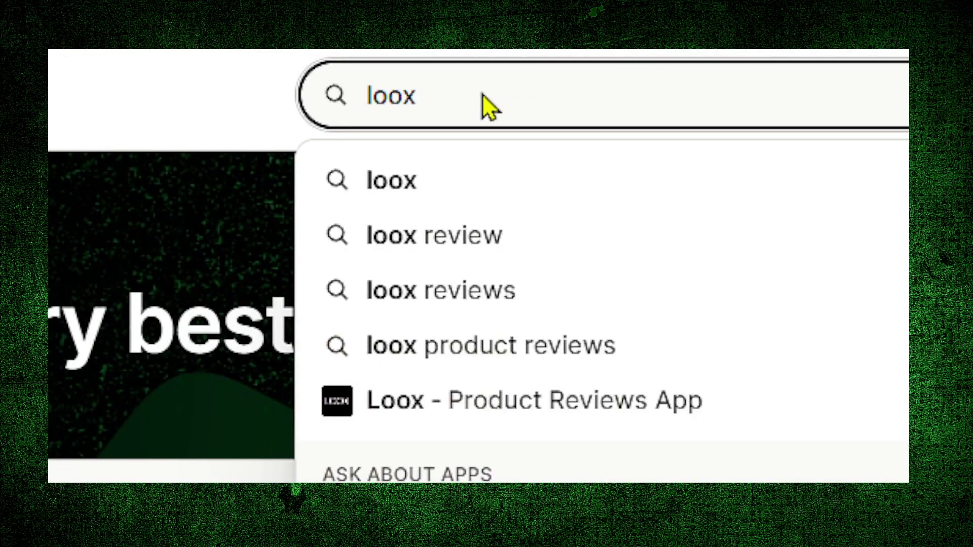
{"action": "key", "text": "Return"}
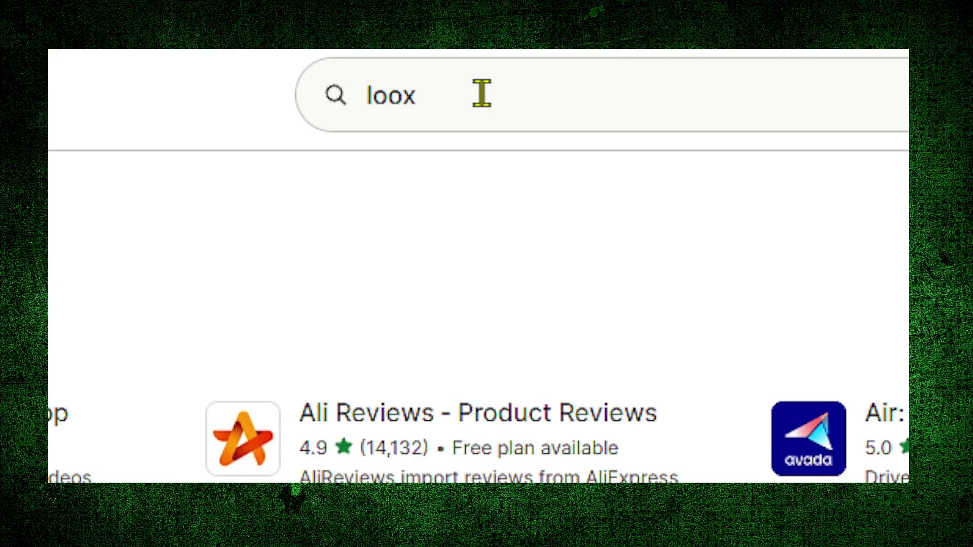
{"action": "scroll", "coordinate": [483, 96], "scroll_direction": "down", "scroll_amount": 3}
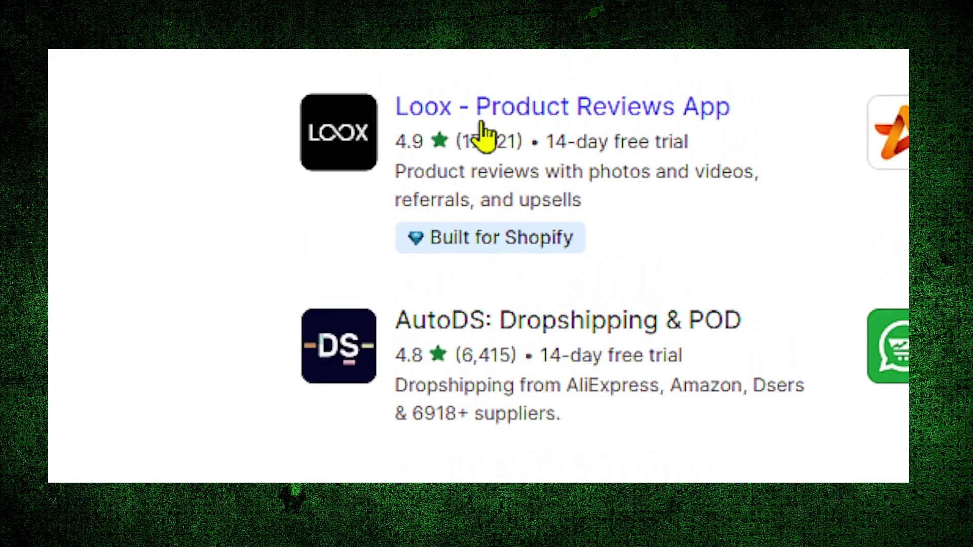
- Install the Loox Product Reviews App from its App Store listing
{"action": "left_click", "coordinate": [481, 129]}
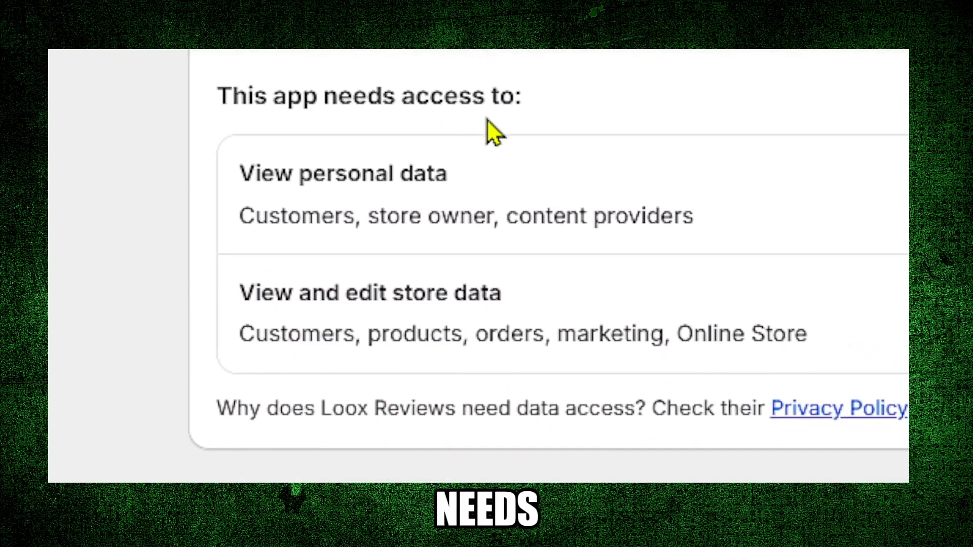
{"action": "left_click", "coordinate": [556, 204]}
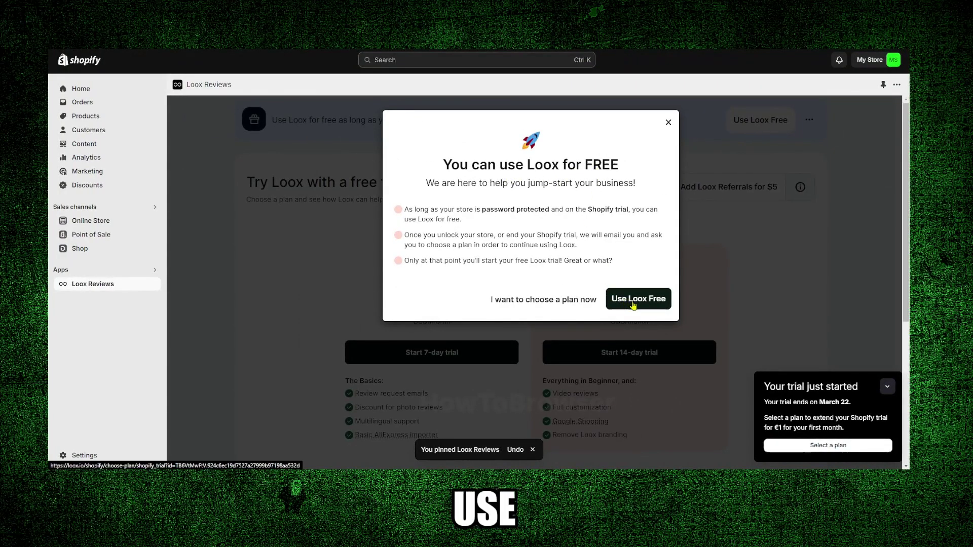
- Choose Use Loox Free and continue onboarding to the Core Script app embed in the theme editor
{"action": "left_click", "coordinate": [616, 302]}
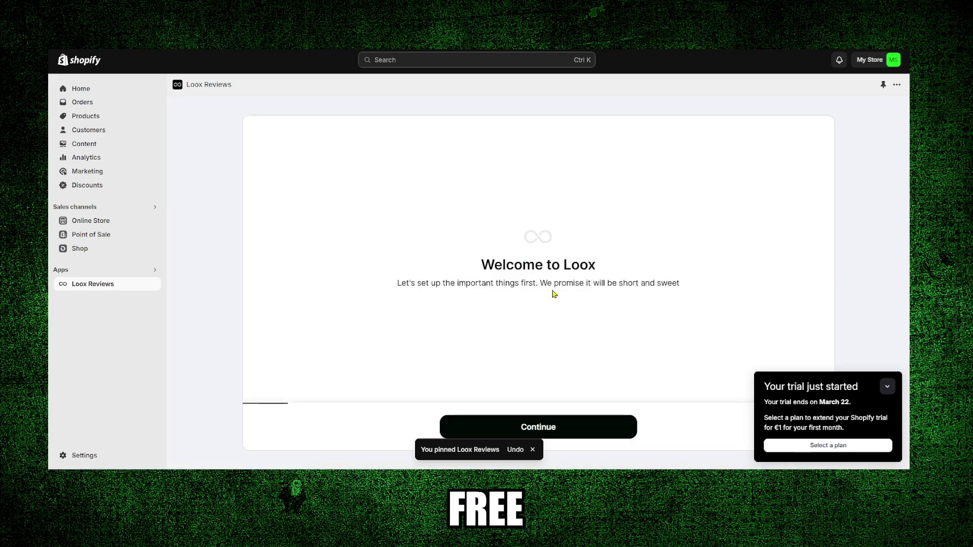
{"action": "left_click", "coordinate": [561, 419]}
{"action": "left_click", "coordinate": [566, 421]}
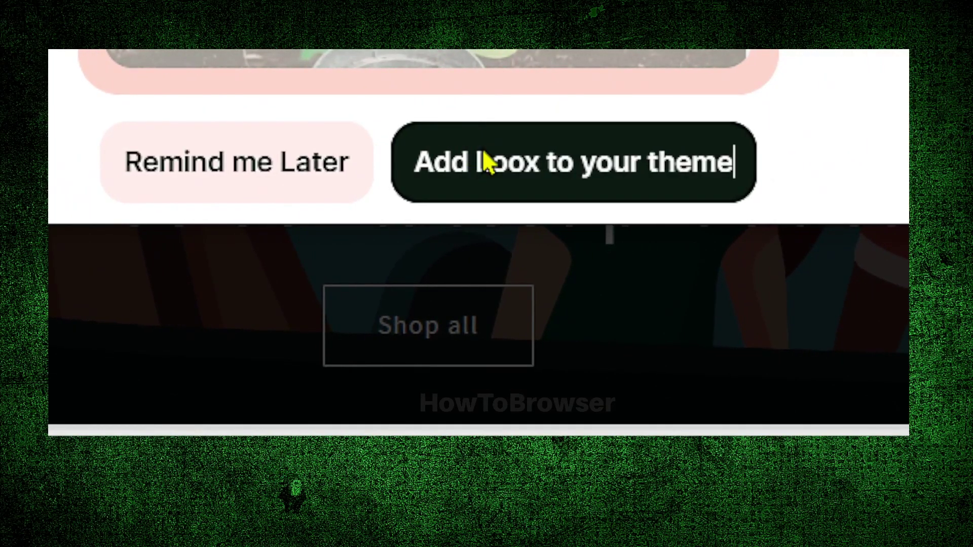
- Turn on the Loox Core Script embed in the theme and save it
{"action": "left_click", "coordinate": [484, 162]}
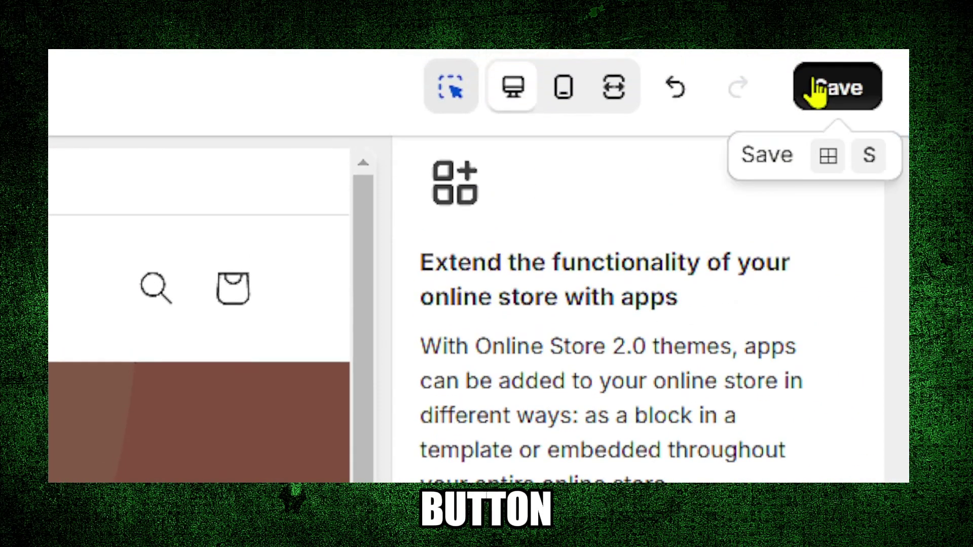
{"action": "left_click", "coordinate": [817, 90]}
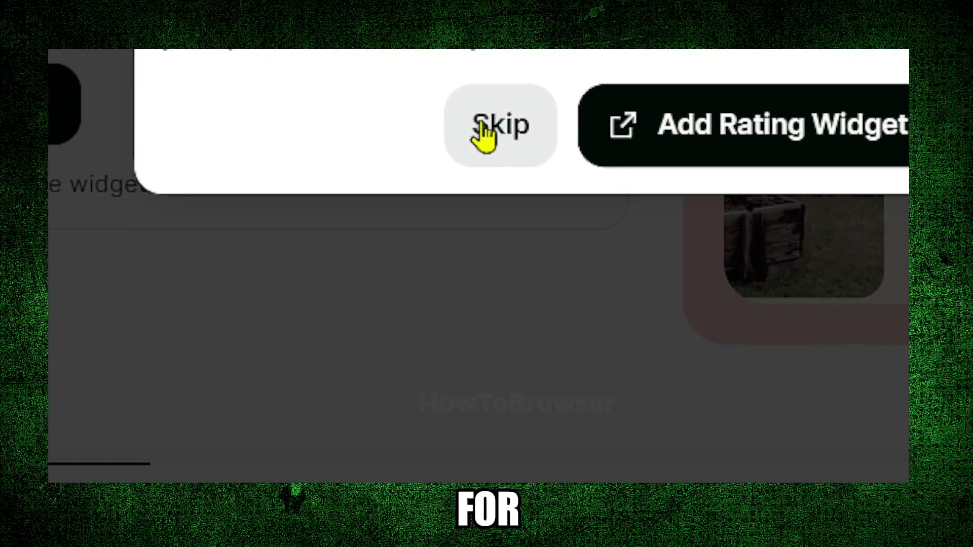
- Skip the rating widget step and review the icon colour choices
{"action": "left_click", "coordinate": [484, 134]}
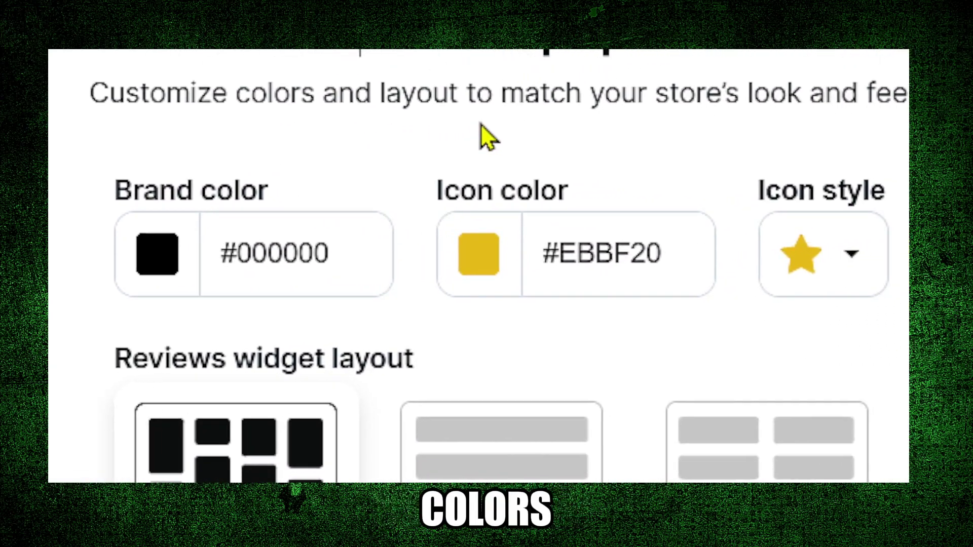
{"action": "left_click", "coordinate": [479, 254]}
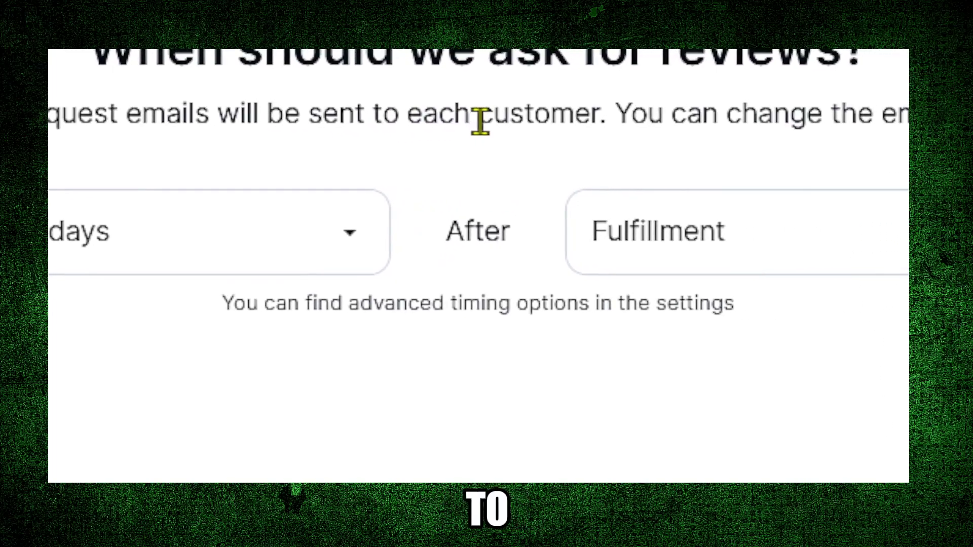
- Trigger review requests after Purchase with a delay in days, then continue
{"action": "left_click", "coordinate": [487, 126]}
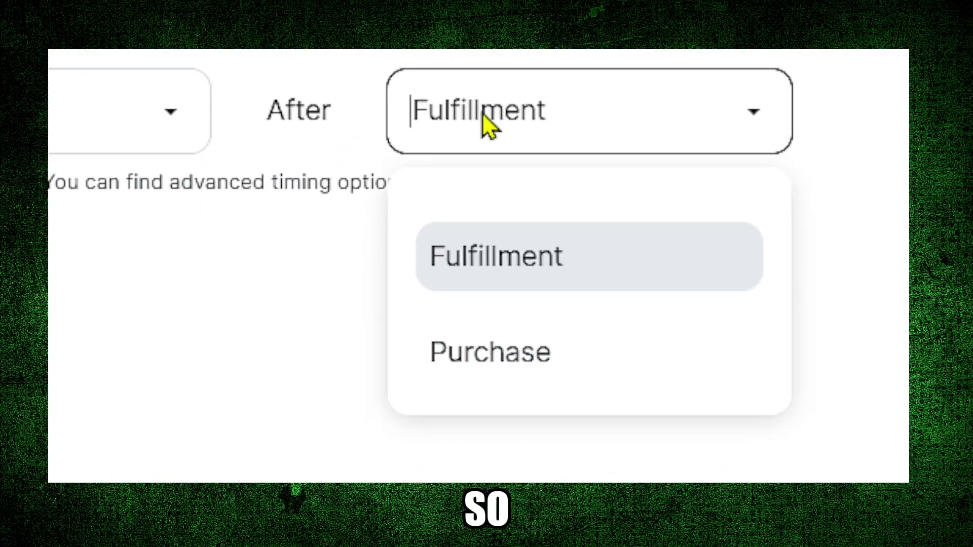
{"action": "left_click", "coordinate": [490, 352]}
{"action": "left_click", "coordinate": [487, 135]}
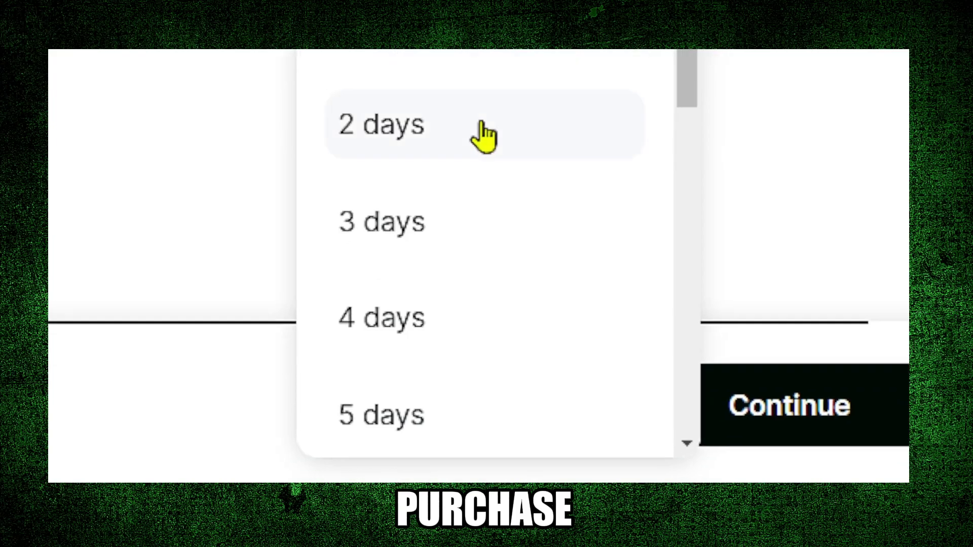
{"action": "left_click", "coordinate": [487, 134]}
{"action": "left_click", "coordinate": [482, 272]}
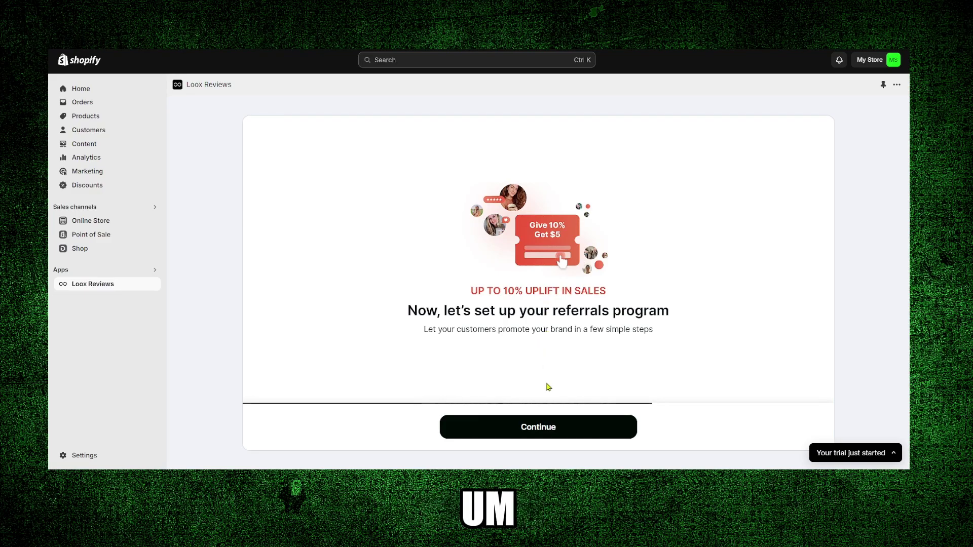
- Accept the default referral discounts and rewards (10% friend discount, 5 lei advocate reward)
{"action": "left_click", "coordinate": [549, 420]}
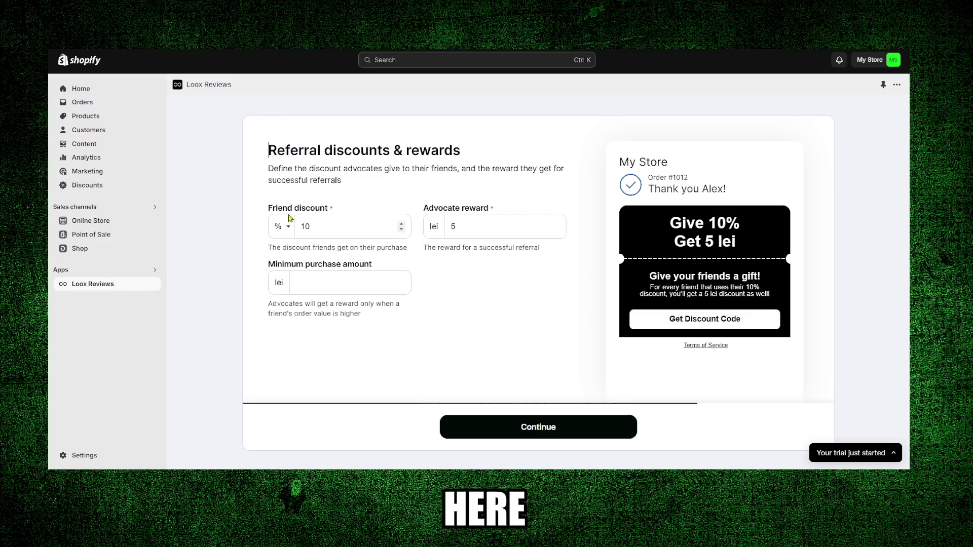
{"action": "left_click", "coordinate": [435, 214]}
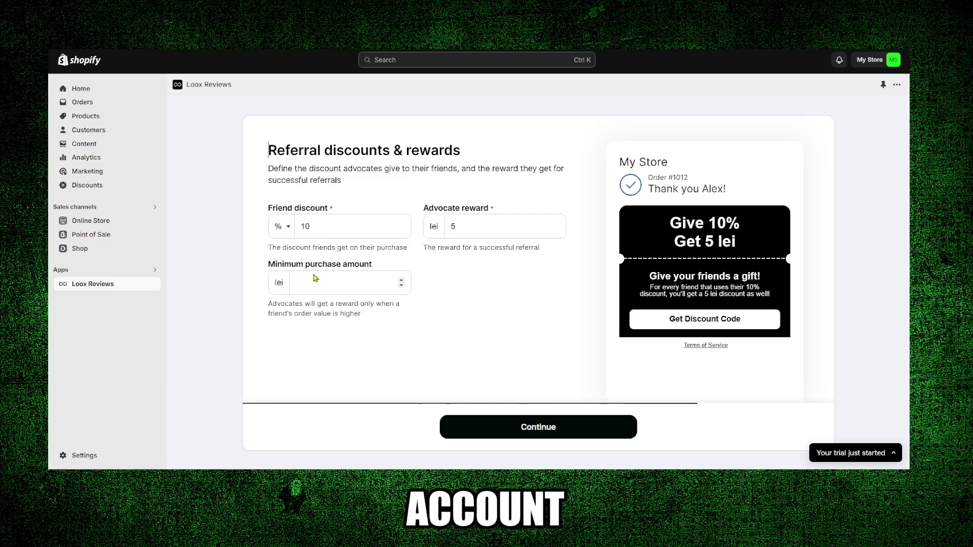
{"action": "left_click", "coordinate": [495, 423]}
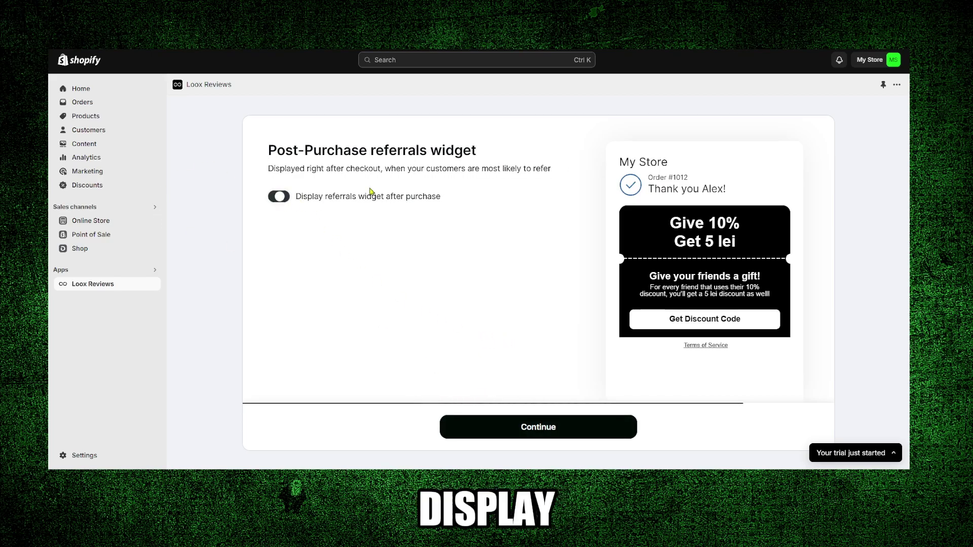
- Keep the post-purchase and onsite referral widgets, finish onboarding and enter the Loox admin
{"action": "left_click", "coordinate": [519, 427]}
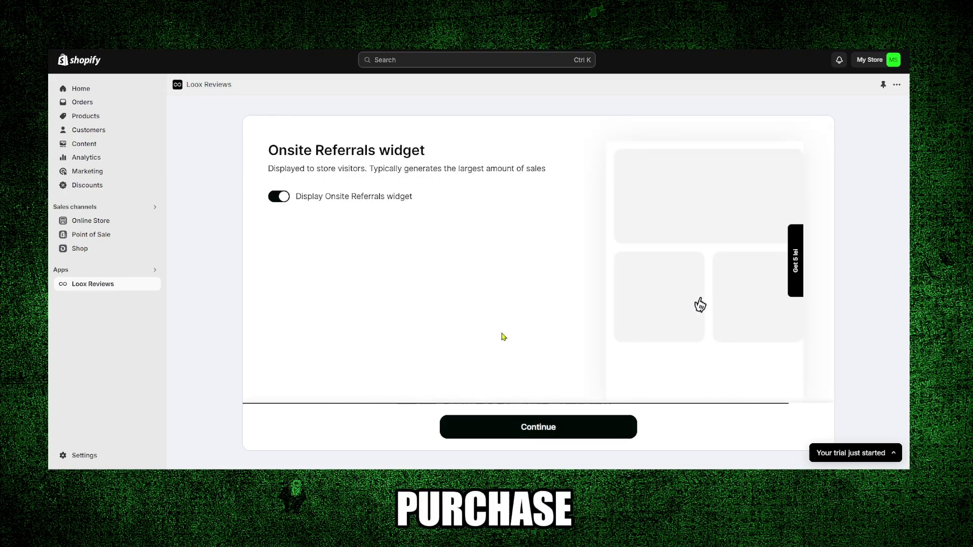
{"action": "left_click", "coordinate": [549, 424]}
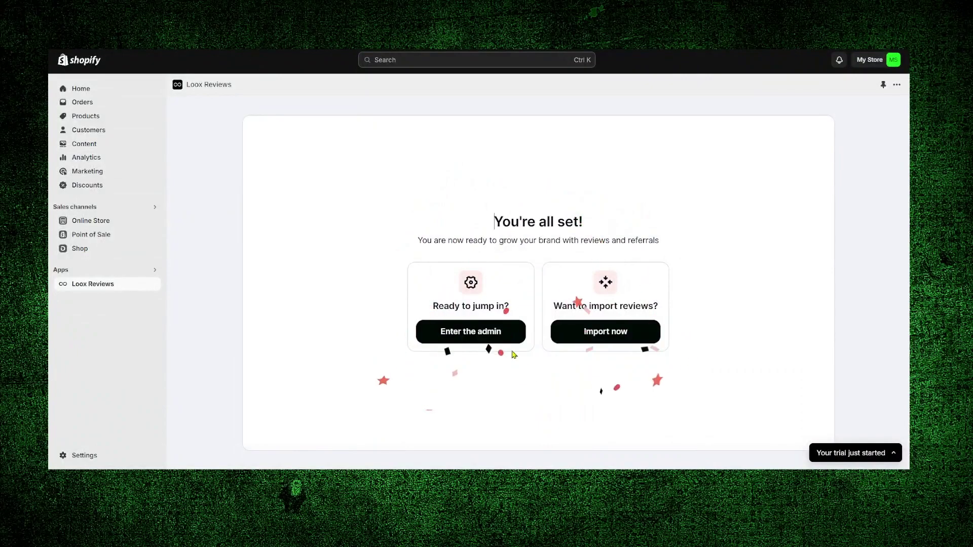
{"action": "left_click", "coordinate": [506, 339]}
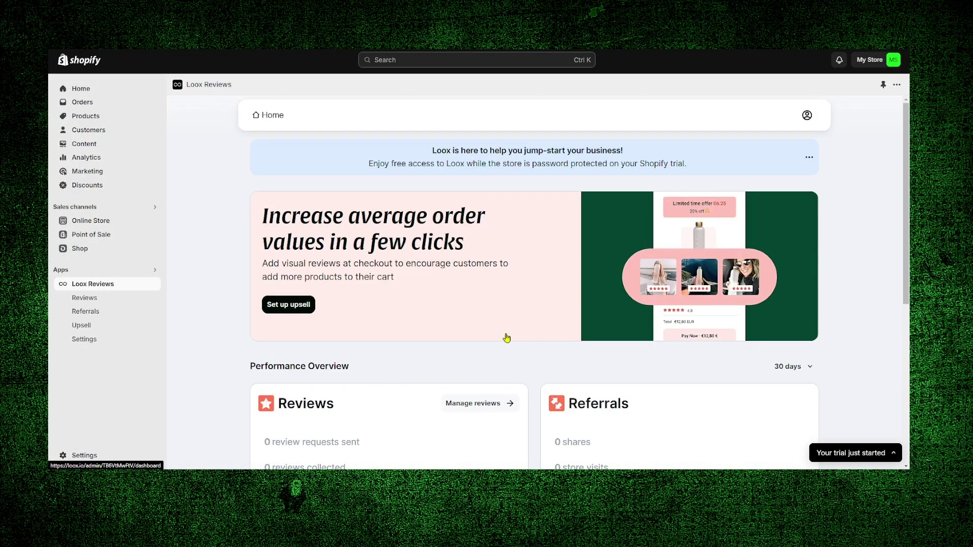
{"action": "scroll", "coordinate": [507, 338], "scroll_direction": "down", "scroll_amount": 2}
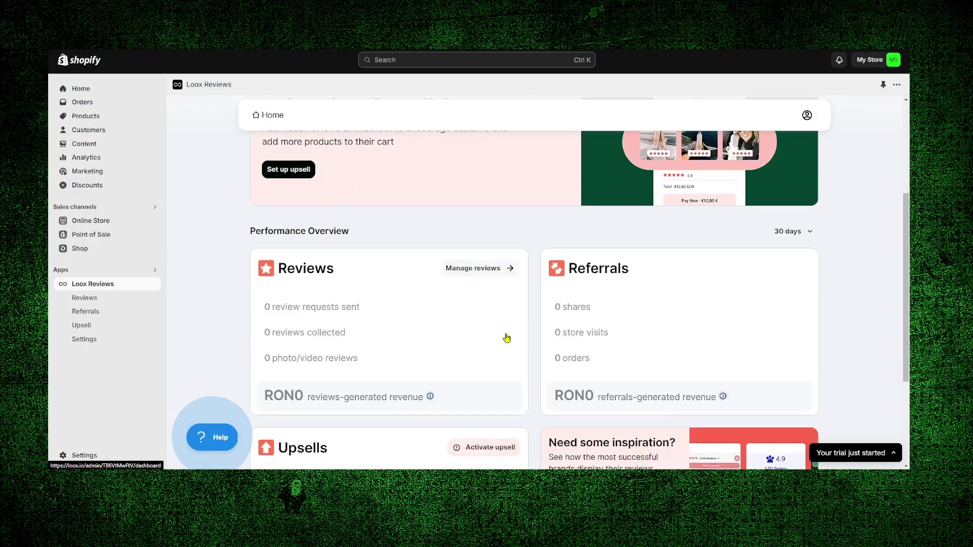
- View the Manage reviews list, which is still empty
{"action": "left_click", "coordinate": [451, 269]}
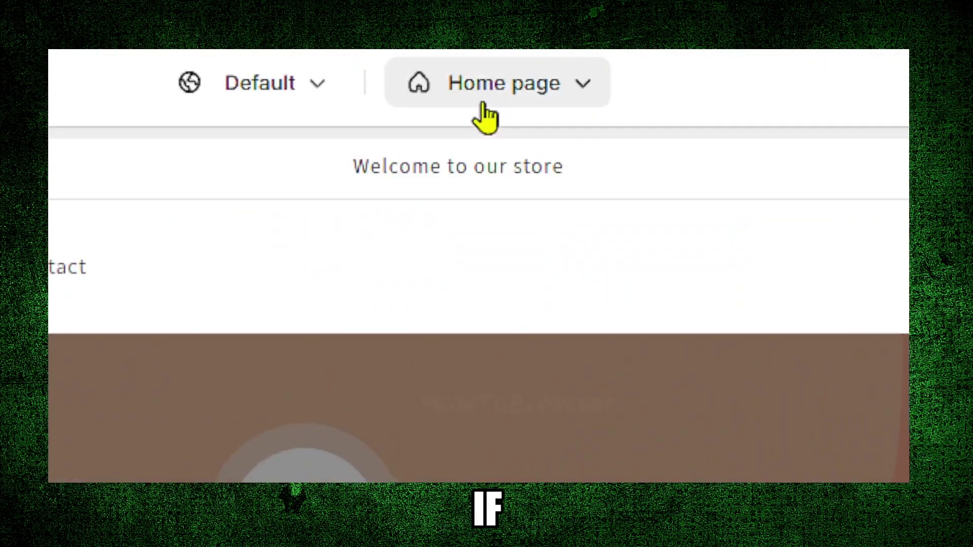
- Switch the theme editor to the Default product template
{"action": "left_click", "coordinate": [486, 99]}
{"action": "left_click", "coordinate": [486, 131]}
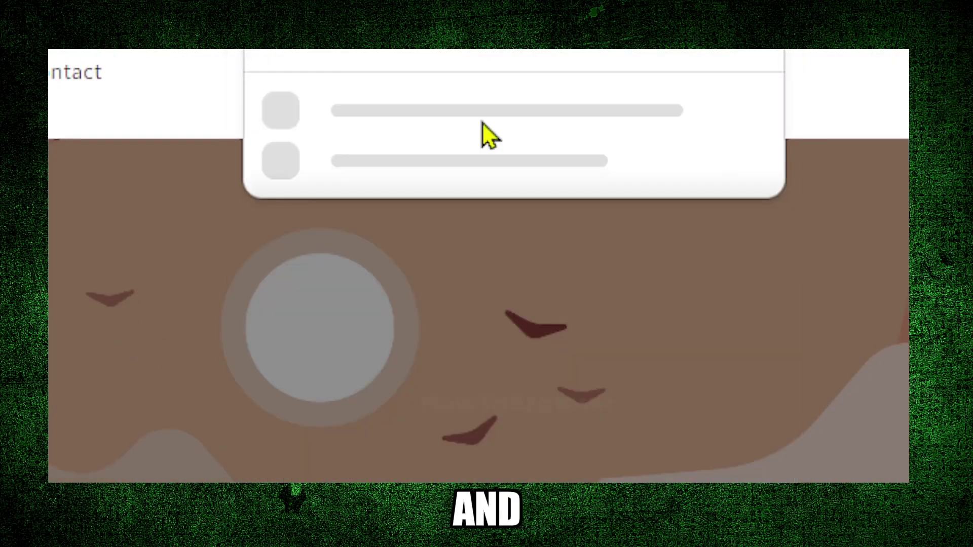
{"action": "left_click", "coordinate": [482, 135]}
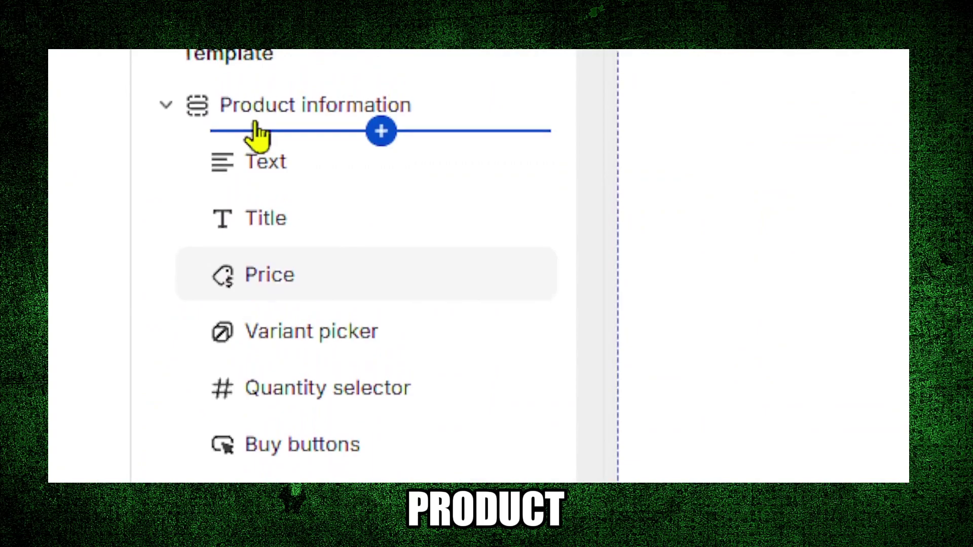
{"action": "scroll", "coordinate": [279, 136], "scroll_direction": "down", "scroll_amount": 3}
{"action": "scroll", "coordinate": [278, 135], "scroll_direction": "down", "scroll_amount": 5}
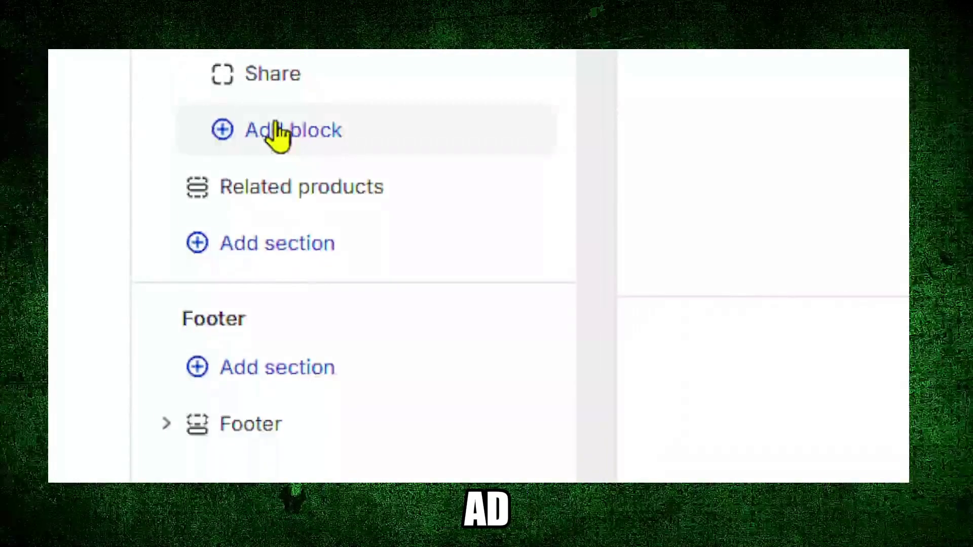
- Add Loox Rating Widget, Inventory status and Testimonials Carousel blocks to product information
{"action": "left_click", "coordinate": [278, 135]}
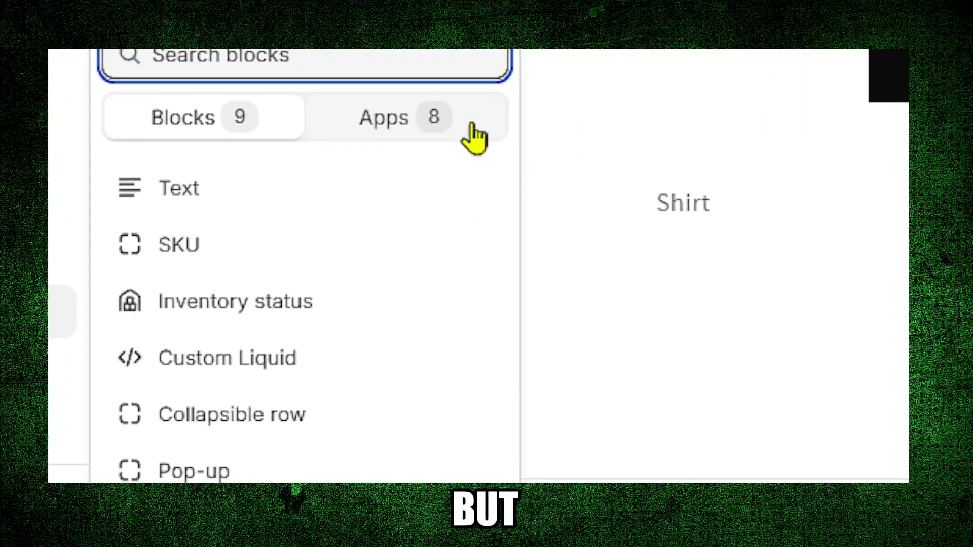
{"action": "left_click", "coordinate": [484, 135]}
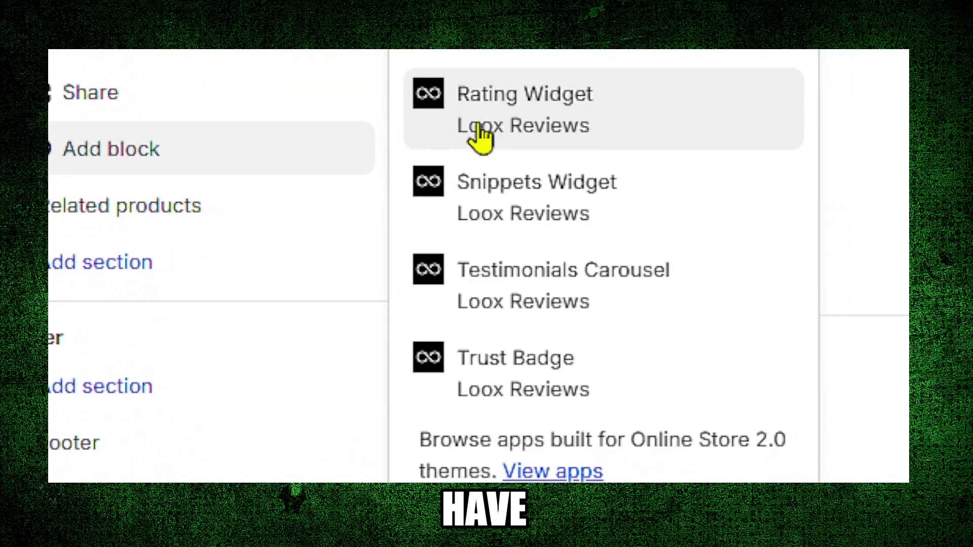
{"action": "left_click", "coordinate": [485, 135]}
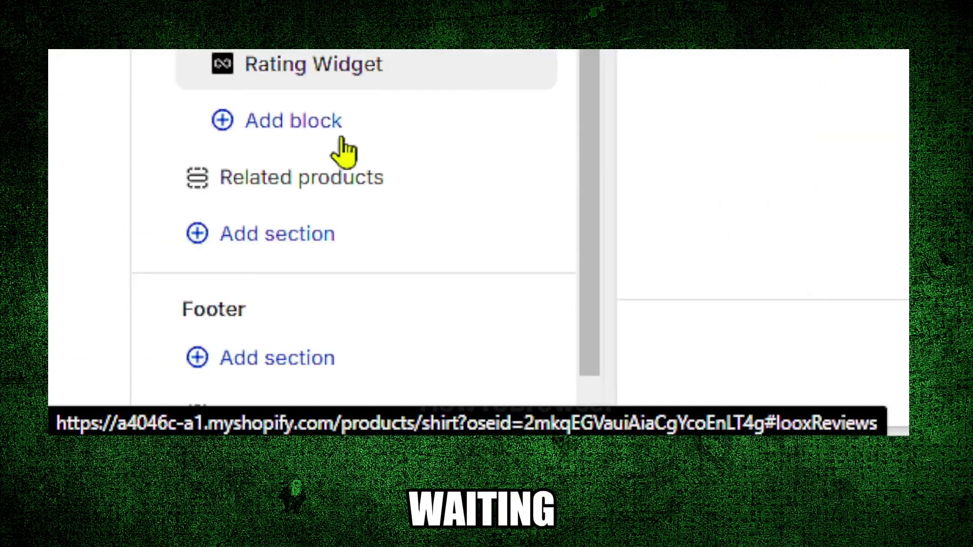
{"action": "left_click", "coordinate": [283, 141]}
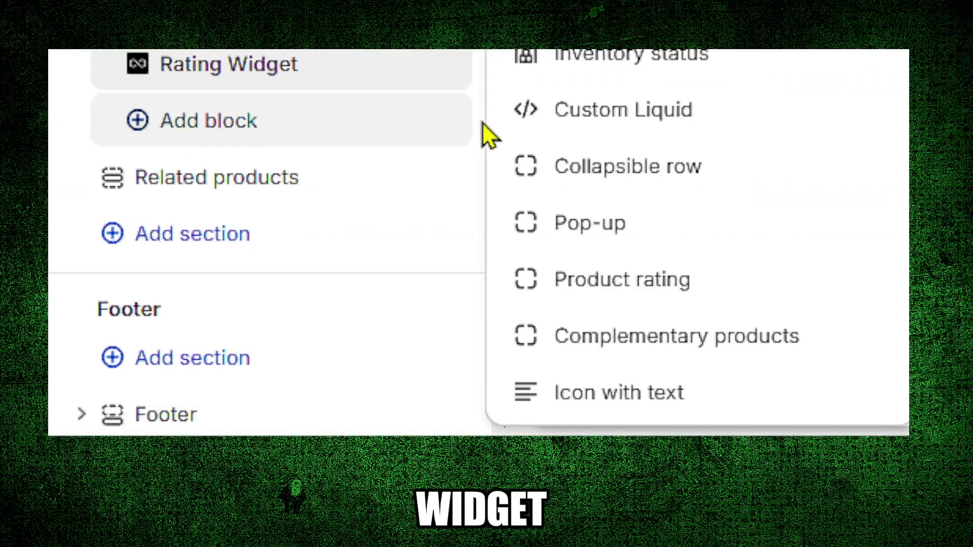
{"action": "left_click", "coordinate": [485, 135]}
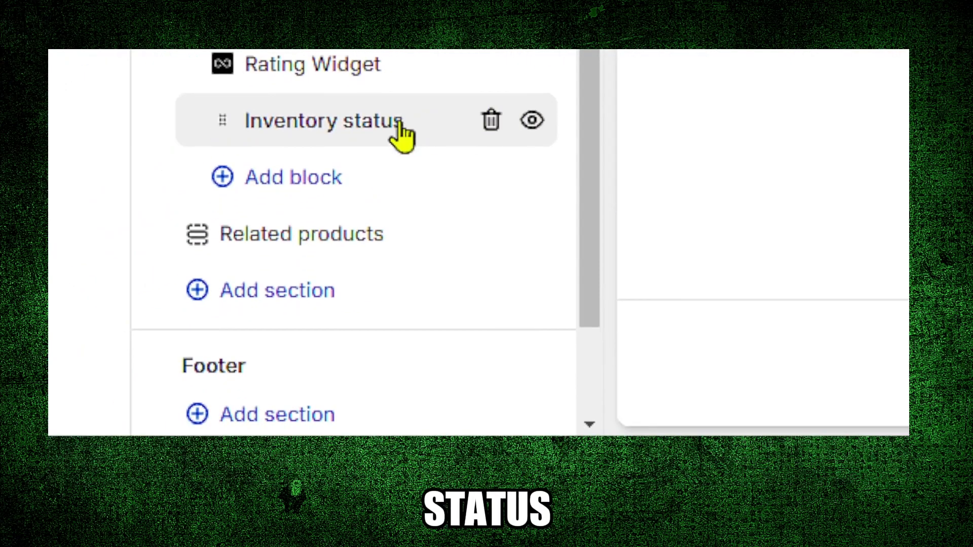
{"action": "left_click", "coordinate": [320, 169]}
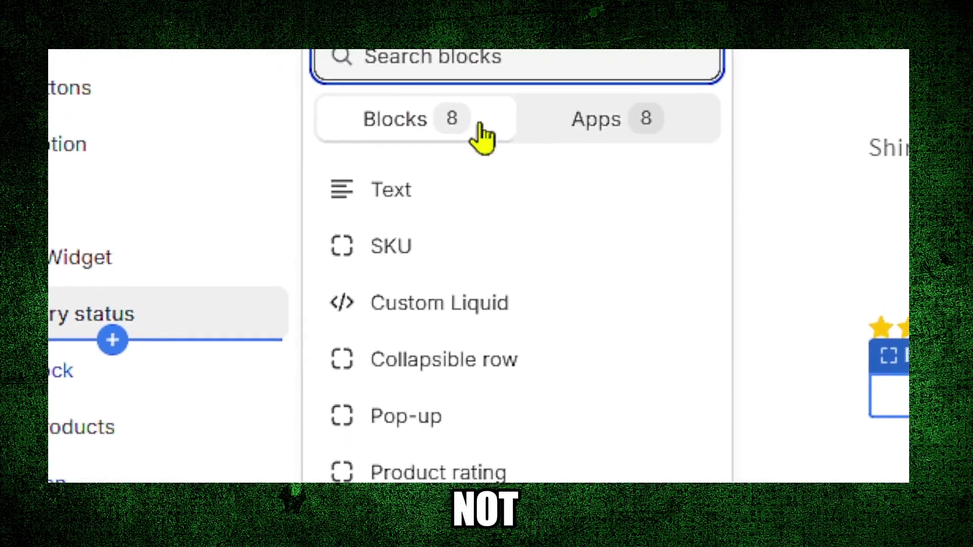
{"action": "scroll", "coordinate": [484, 137], "scroll_direction": "down", "scroll_amount": 5}
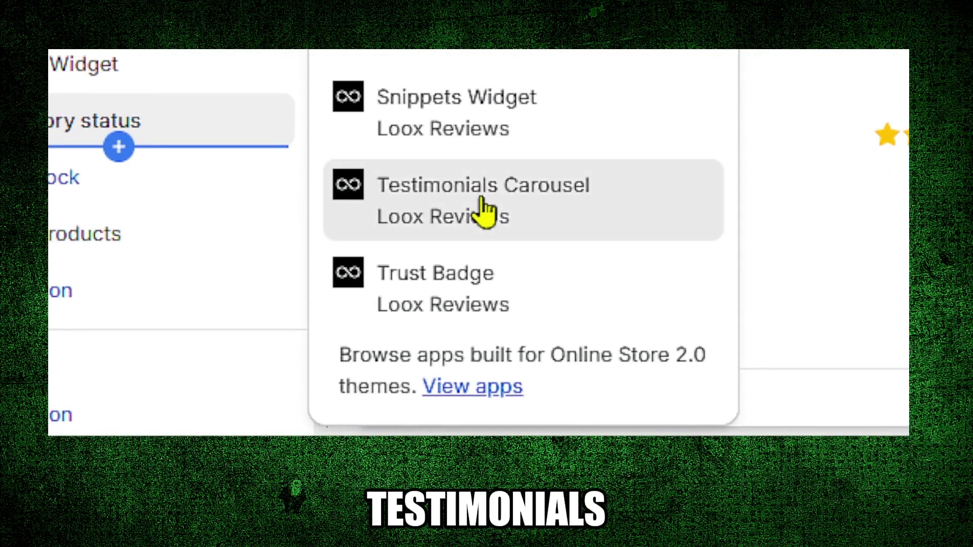
{"action": "left_click", "coordinate": [487, 209]}
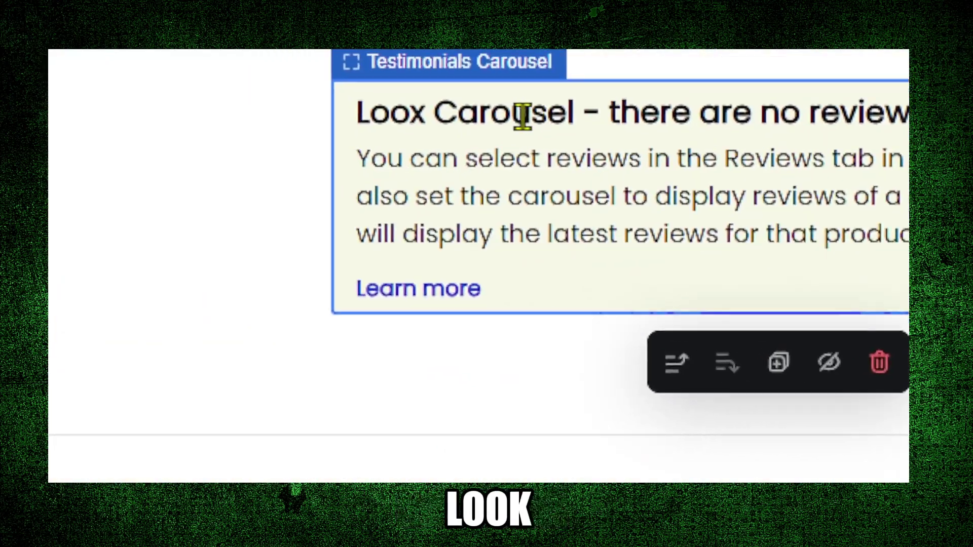
- Add an extra Rating Widget block and remove it again
{"action": "left_click", "coordinate": [322, 233]}
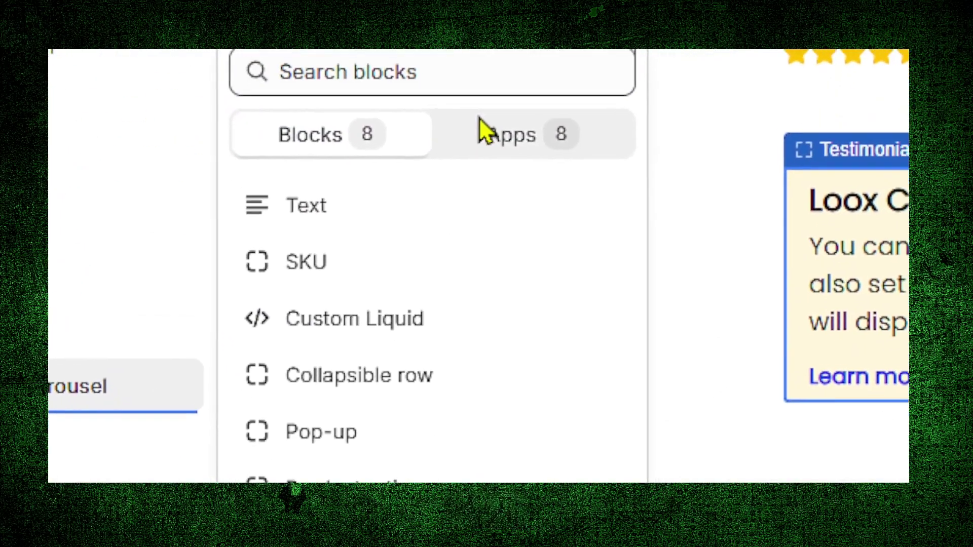
{"action": "left_click", "coordinate": [525, 92]}
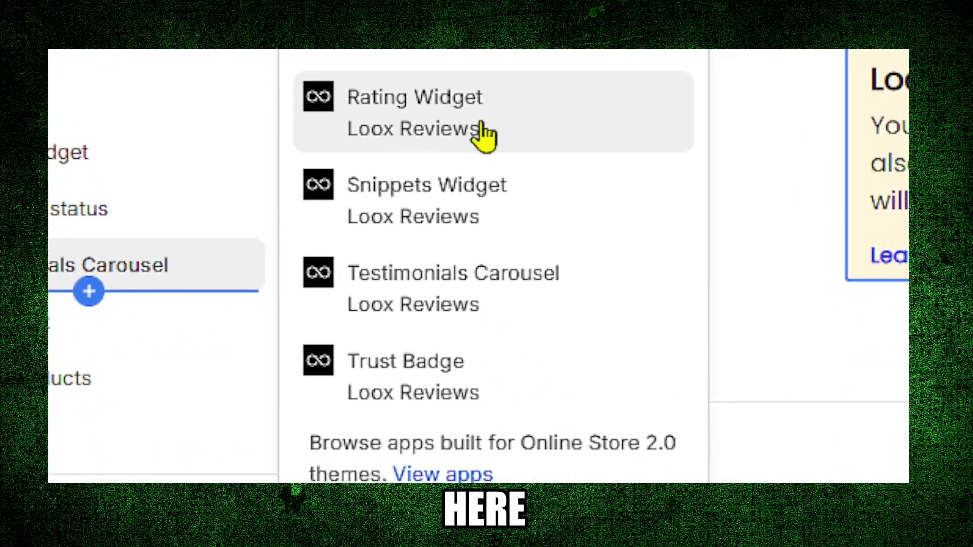
{"action": "left_click", "coordinate": [483, 135]}
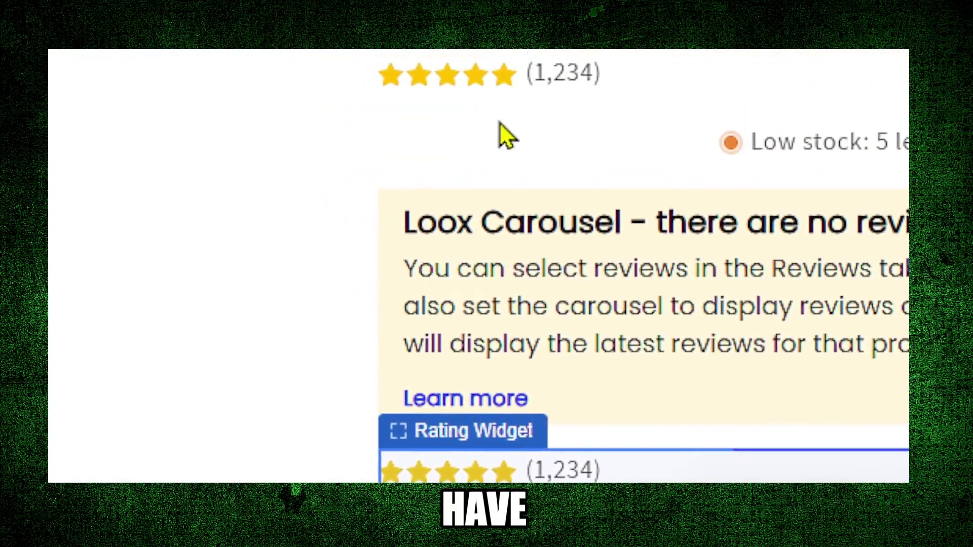
{"action": "left_click", "coordinate": [481, 245]}
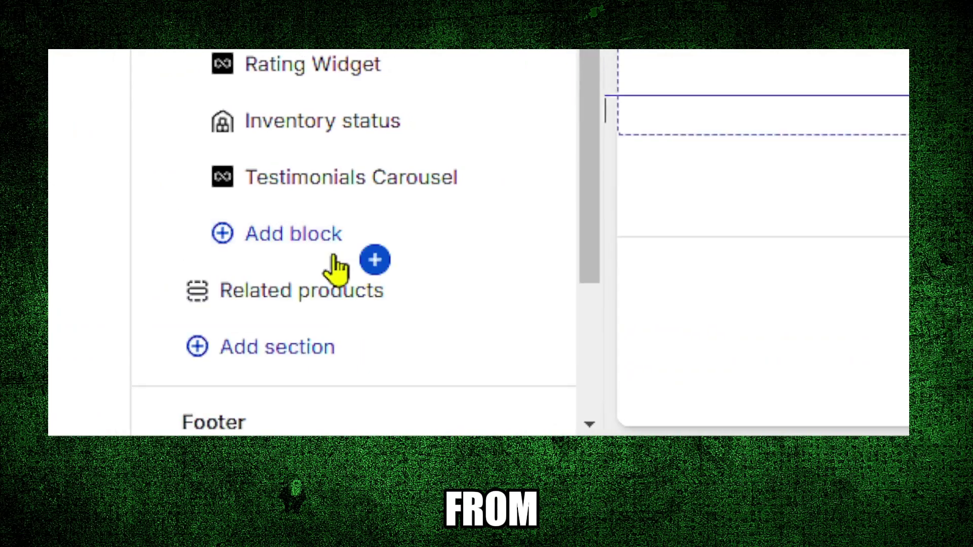
- Add the Loox Cards Carousel app section to the product page
{"action": "left_click", "coordinate": [361, 315]}
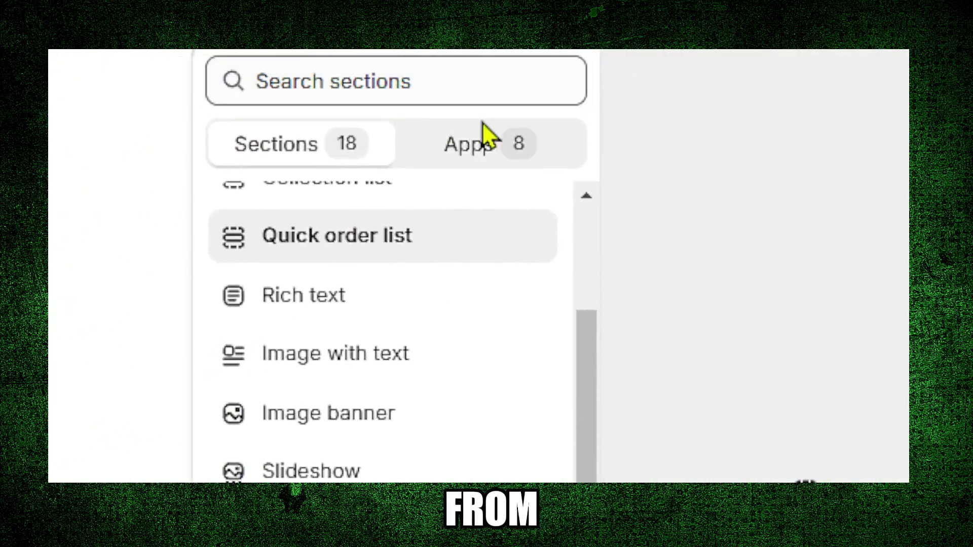
{"action": "left_click", "coordinate": [486, 137]}
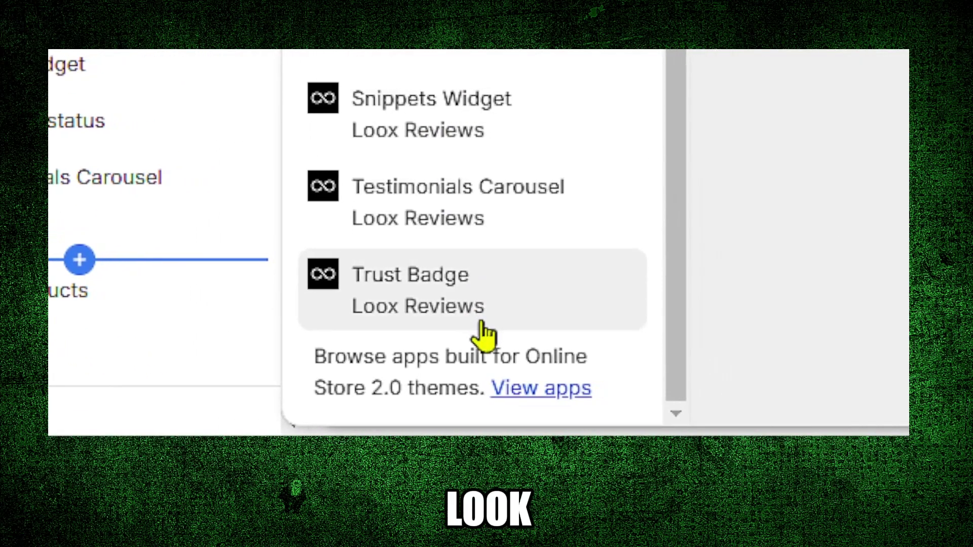
{"action": "scroll", "coordinate": [502, 174], "scroll_direction": "up", "scroll_amount": 5}
{"action": "scroll", "coordinate": [502, 173], "scroll_direction": "up", "scroll_amount": 2}
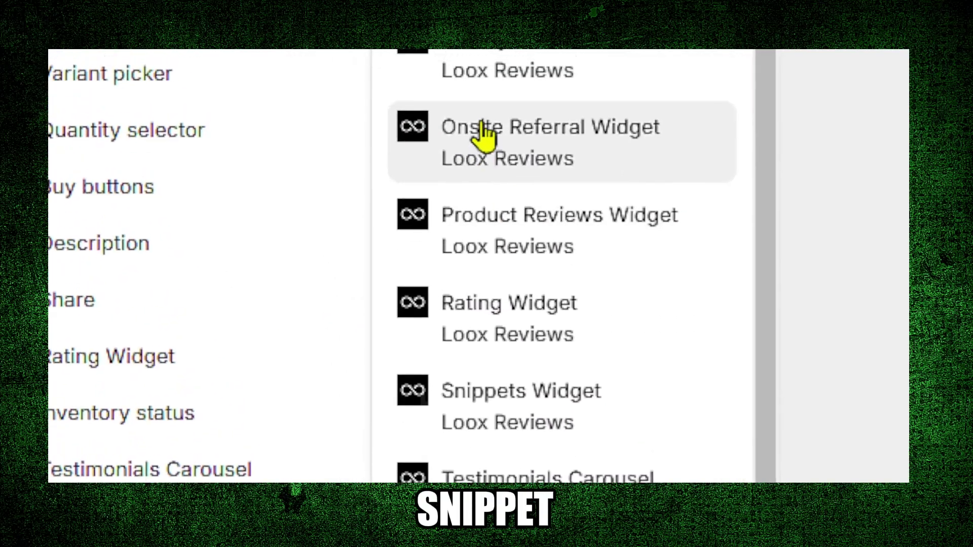
{"action": "scroll", "coordinate": [486, 145], "scroll_direction": "up", "scroll_amount": 1}
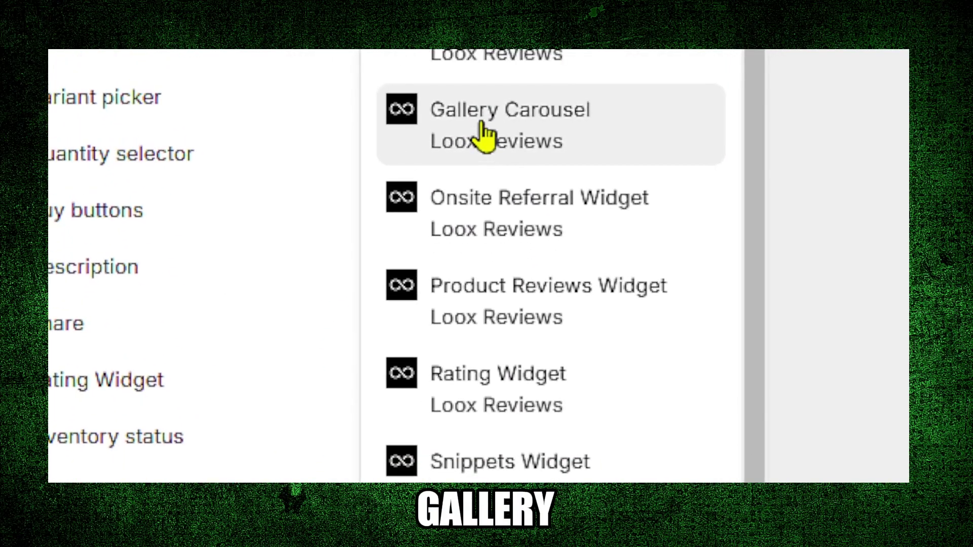
{"action": "scroll", "coordinate": [484, 137], "scroll_direction": "up", "scroll_amount": 2}
{"action": "scroll", "coordinate": [482, 135], "scroll_direction": "up", "scroll_amount": 1}
{"action": "left_click", "coordinate": [482, 135]}
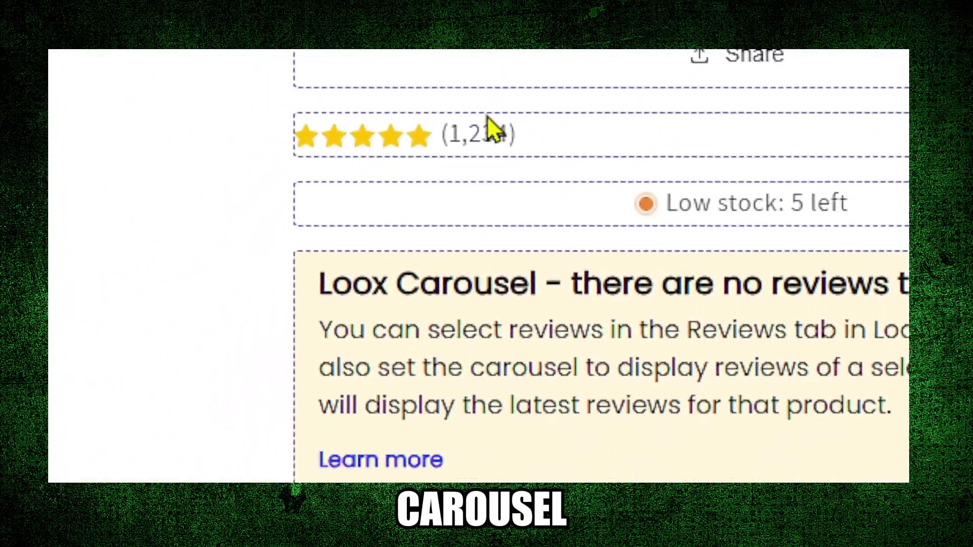
- Save the Default product template changes and exit to the Themes overview
{"action": "left_click", "coordinate": [493, 129]}
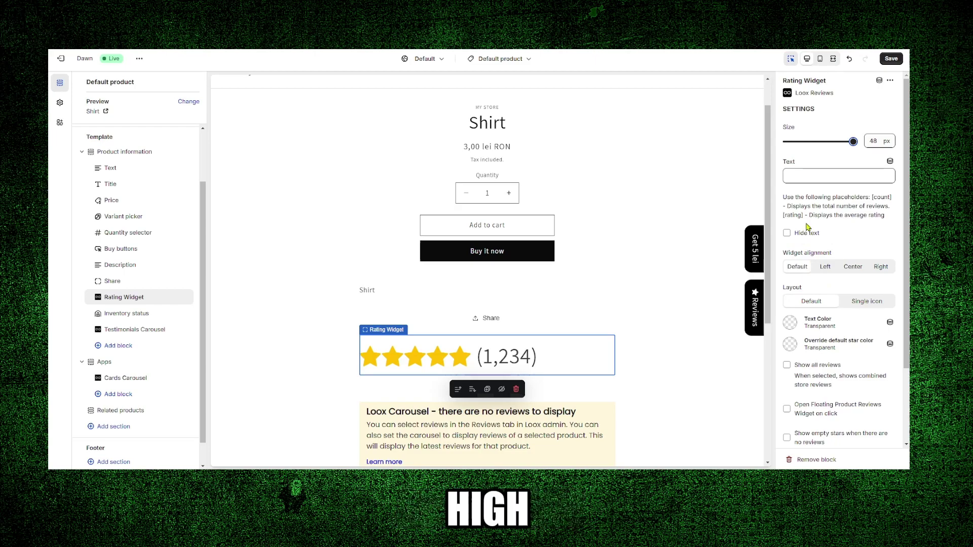
{"action": "scroll", "coordinate": [816, 277], "scroll_direction": "down", "scroll_amount": 2}
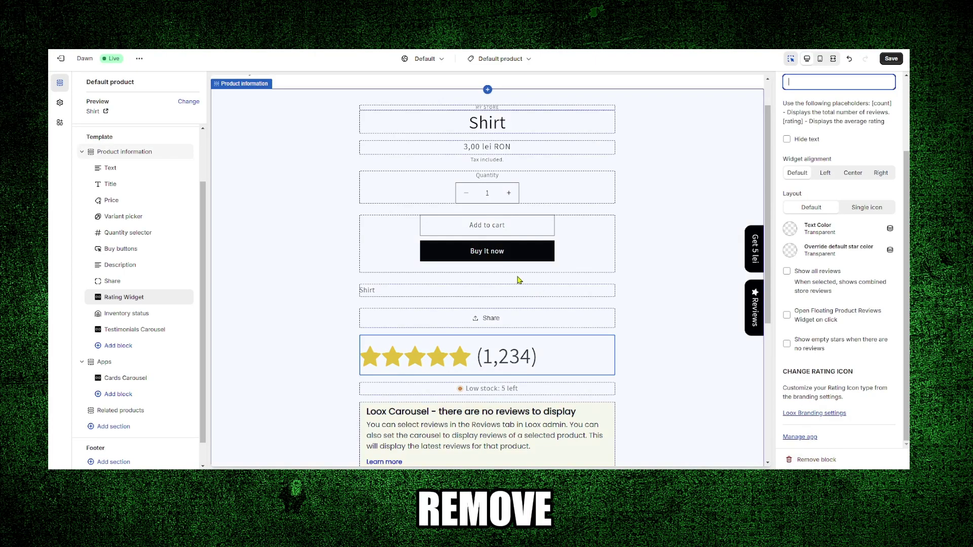
{"action": "left_click", "coordinate": [891, 59]}
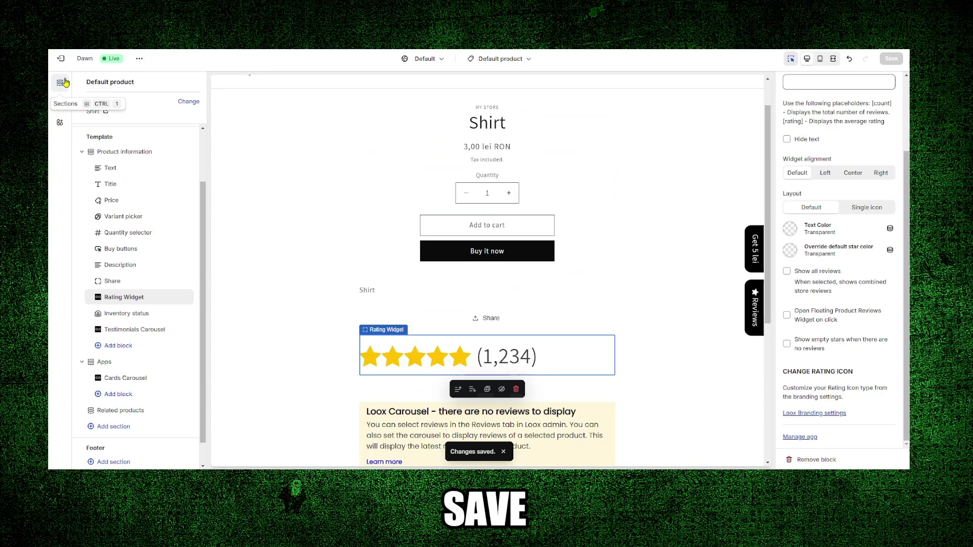
{"action": "left_click", "coordinate": [106, 111]}
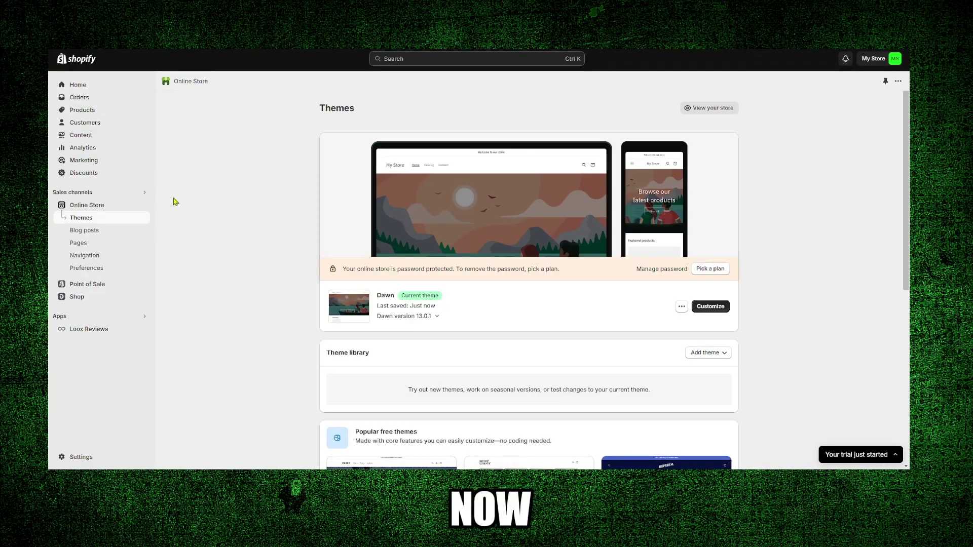
- Go to Loox Reviews' Import reviews page with the one-click AliExpress import steps
{"action": "left_click", "coordinate": [88, 329]}
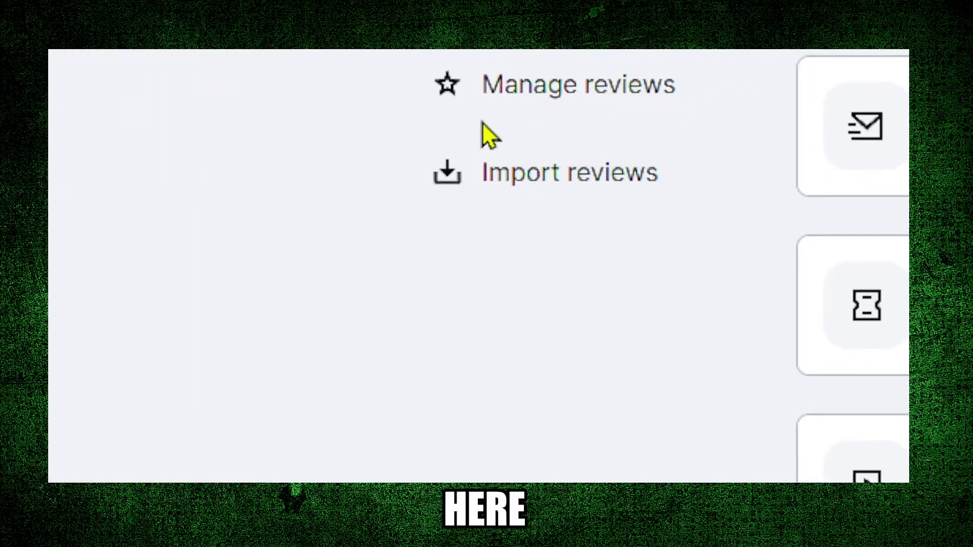
{"action": "left_click", "coordinate": [525, 172]}
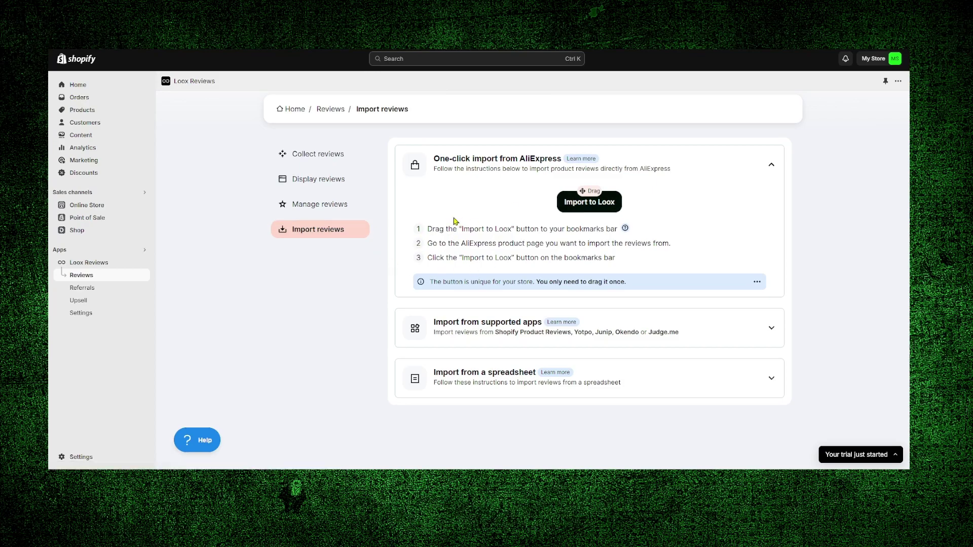
{"action": "left_click", "coordinate": [592, 256]}
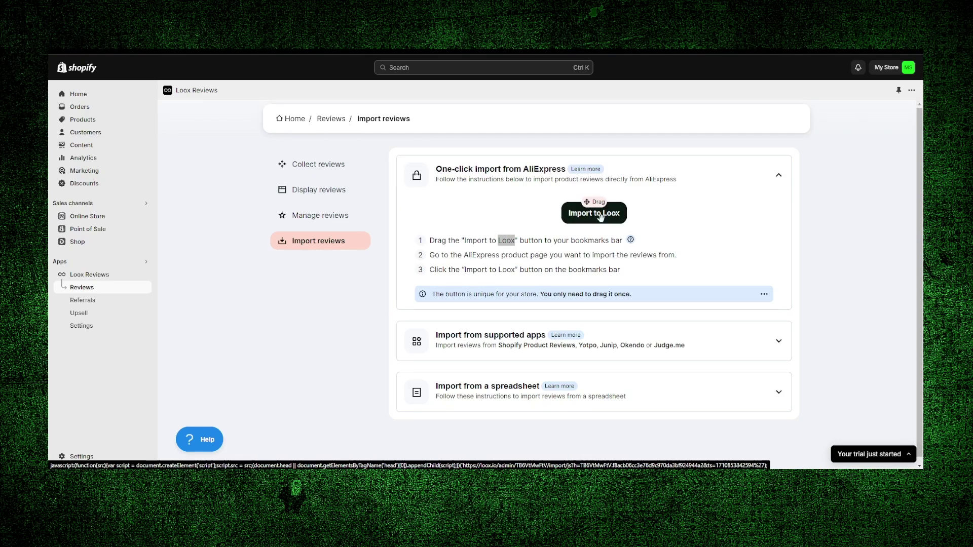
- Add the Import to Loox shortcut to the browser bookmarks bar
{"action": "left_click_drag", "start_coordinate": [601, 217], "coordinate": [798, 53]}
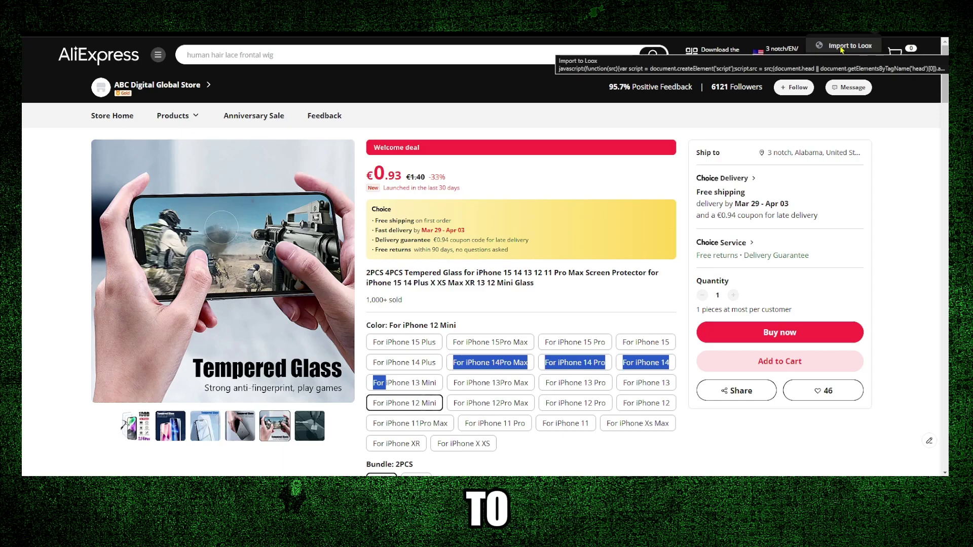
- Start the Loox import for the screen protector with Shirt as the destination product
{"action": "left_click", "coordinate": [841, 49]}
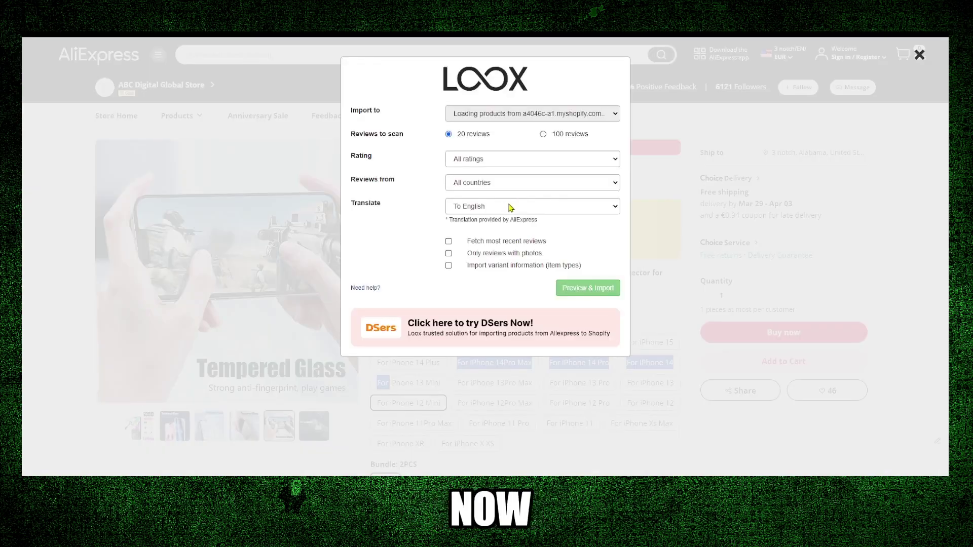
{"action": "left_click", "coordinate": [461, 119]}
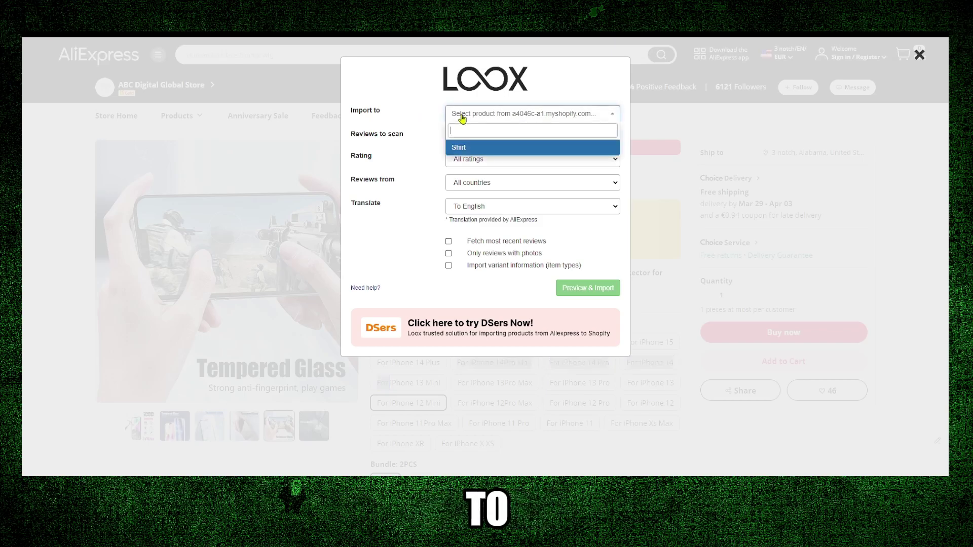
{"action": "left_click", "coordinate": [482, 151]}
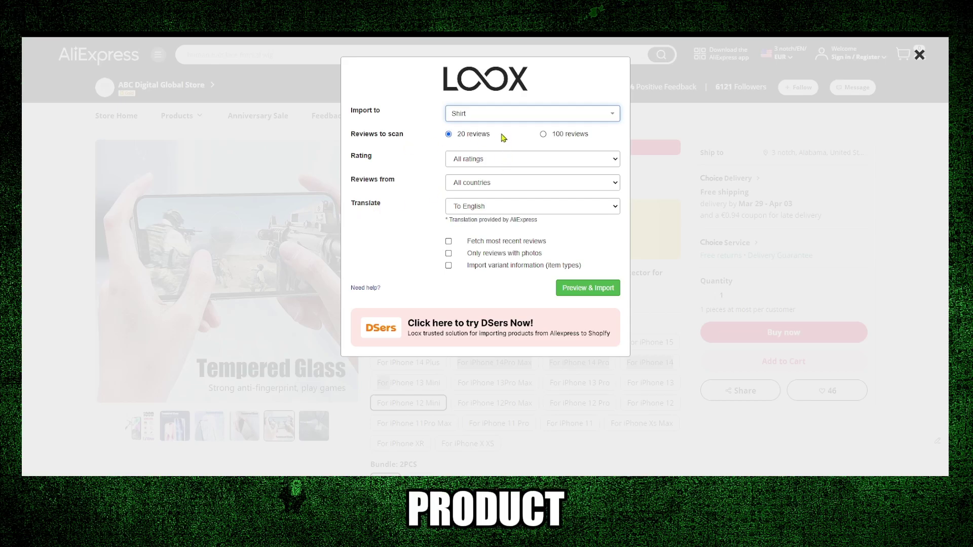
- Filter the import to 4 stars and up reviews from United States, checking translation options
{"action": "left_click", "coordinate": [497, 159]}
{"action": "left_click", "coordinate": [492, 181]}
{"action": "left_click", "coordinate": [483, 163]}
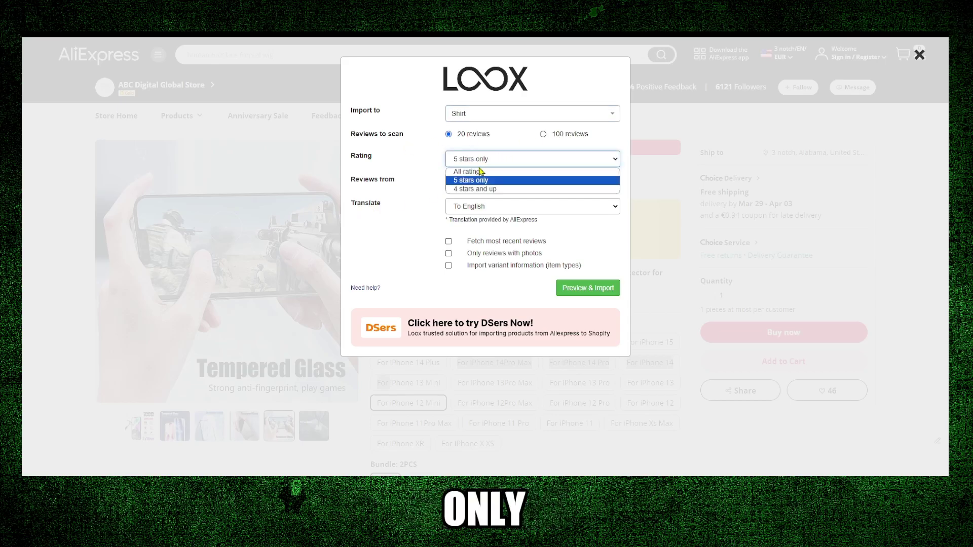
{"action": "left_click", "coordinate": [478, 185]}
{"action": "left_click", "coordinate": [475, 164]}
{"action": "left_click", "coordinate": [459, 179]}
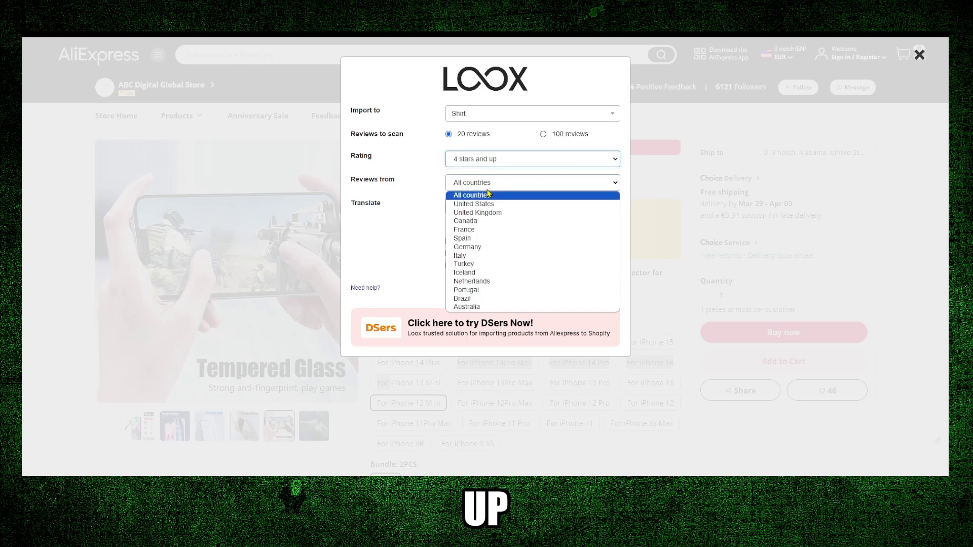
{"action": "left_click", "coordinate": [465, 200]}
{"action": "left_click", "coordinate": [487, 206]}
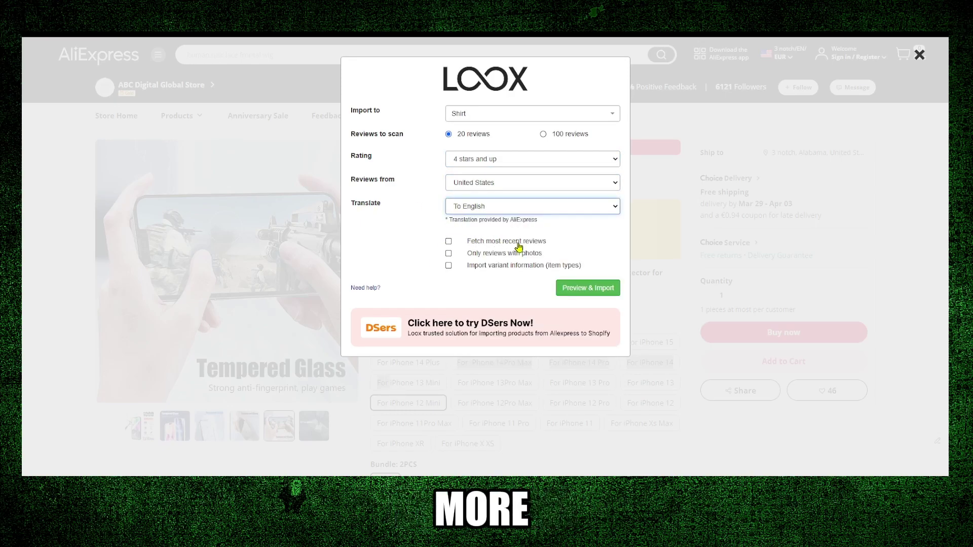
- Preview the matching reviews and dismiss the 'no reviews matched' message
{"action": "left_click", "coordinate": [584, 289]}
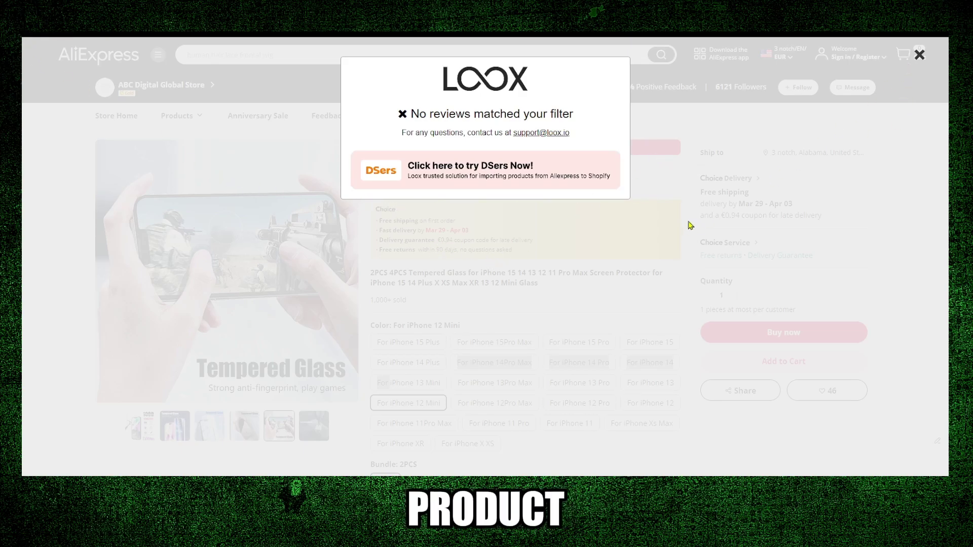
{"action": "left_click", "coordinate": [920, 57]}
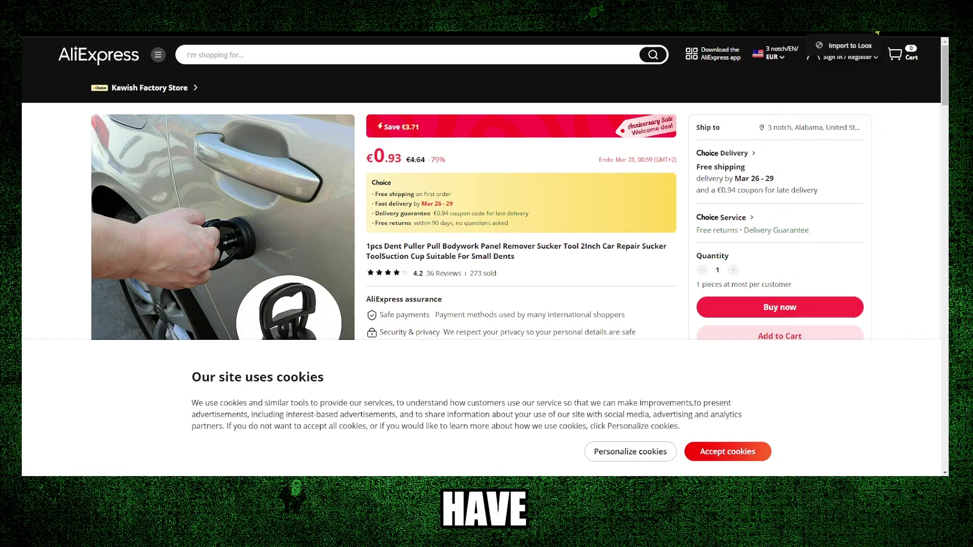
- Start the Loox import for the dent puller into Shirt and preview its reviews
{"action": "left_click", "coordinate": [861, 48]}
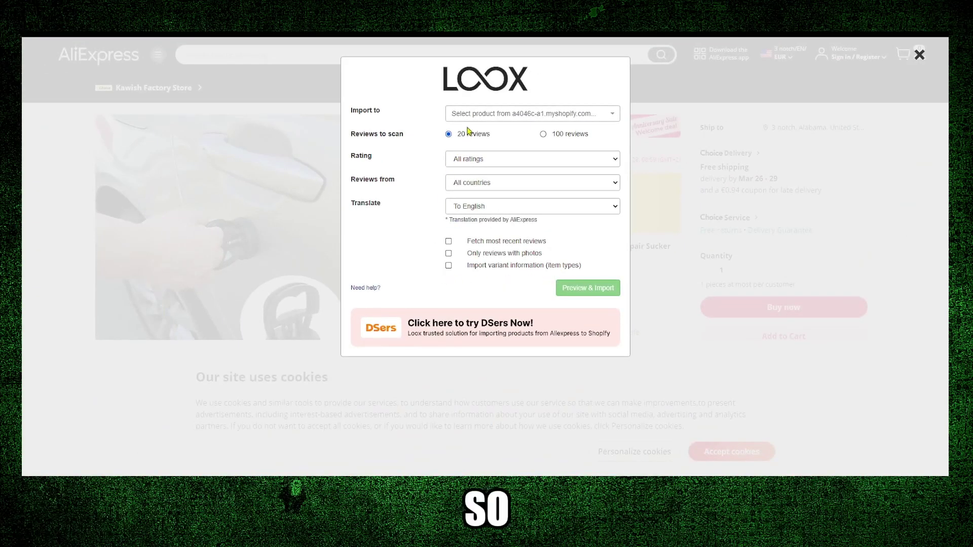
{"action": "left_click", "coordinate": [469, 114]}
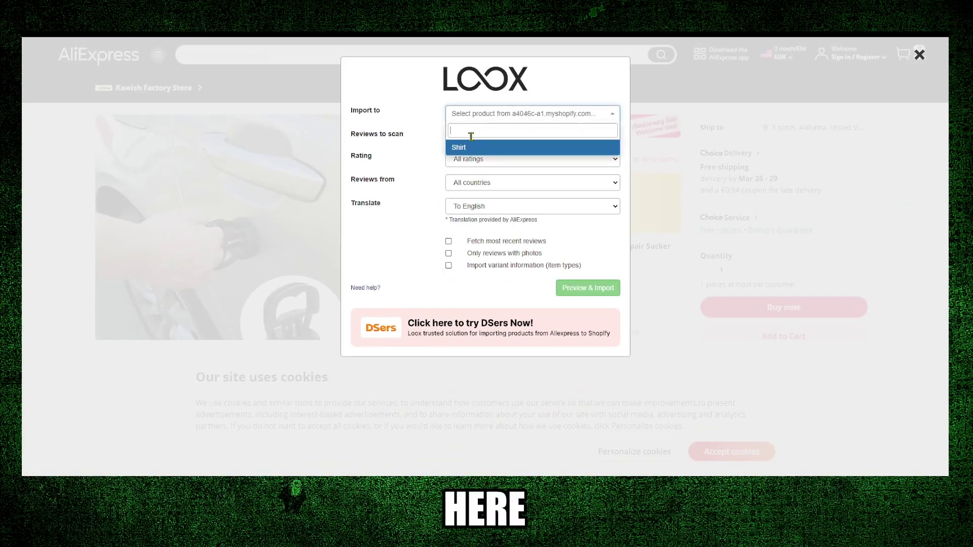
{"action": "left_click", "coordinate": [472, 150]}
{"action": "left_click", "coordinate": [565, 287]}
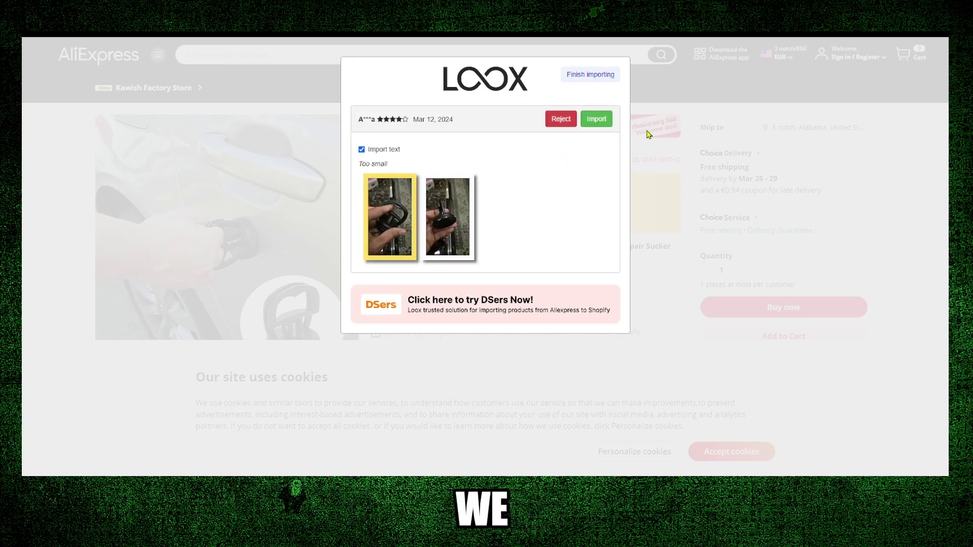
- Accept the first batch of previewed dent puller reviews, from Mar 2024 back to Oct 2023
{"action": "left_click", "coordinate": [599, 120]}
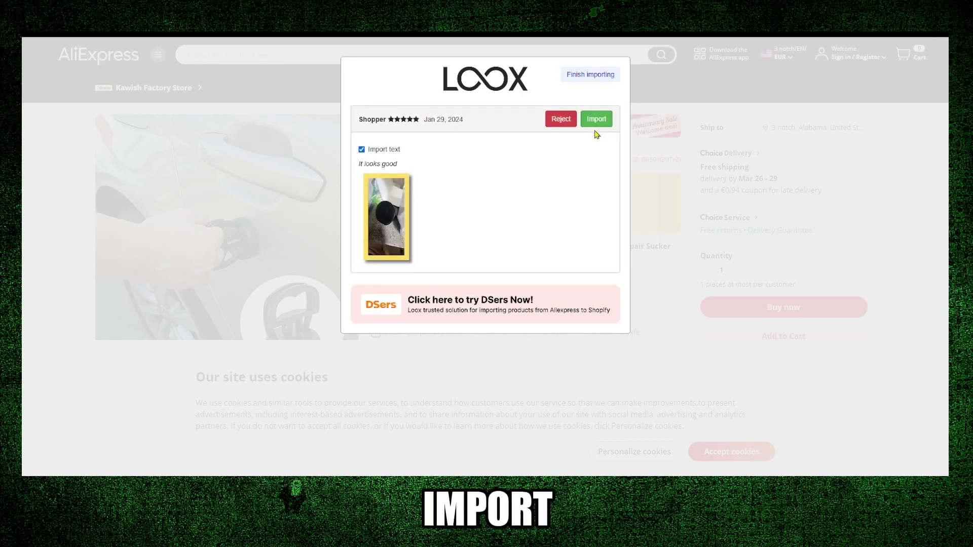
{"action": "left_click", "coordinate": [597, 122]}
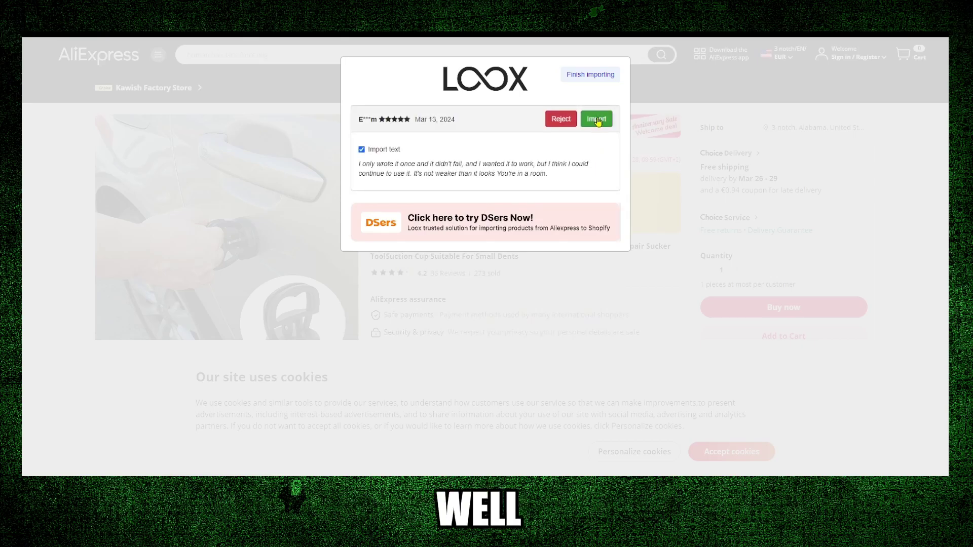
{"action": "left_click", "coordinate": [597, 120]}
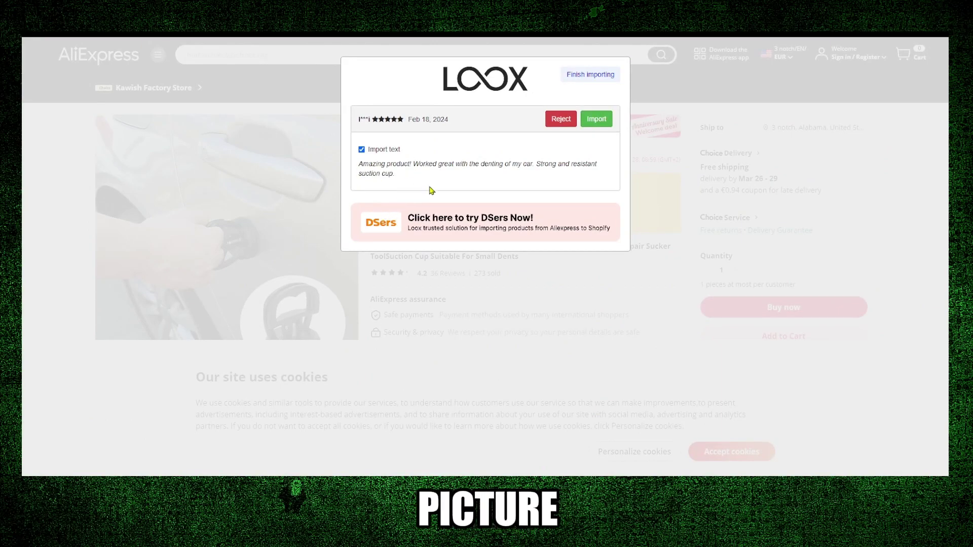
{"action": "left_click", "coordinate": [596, 123]}
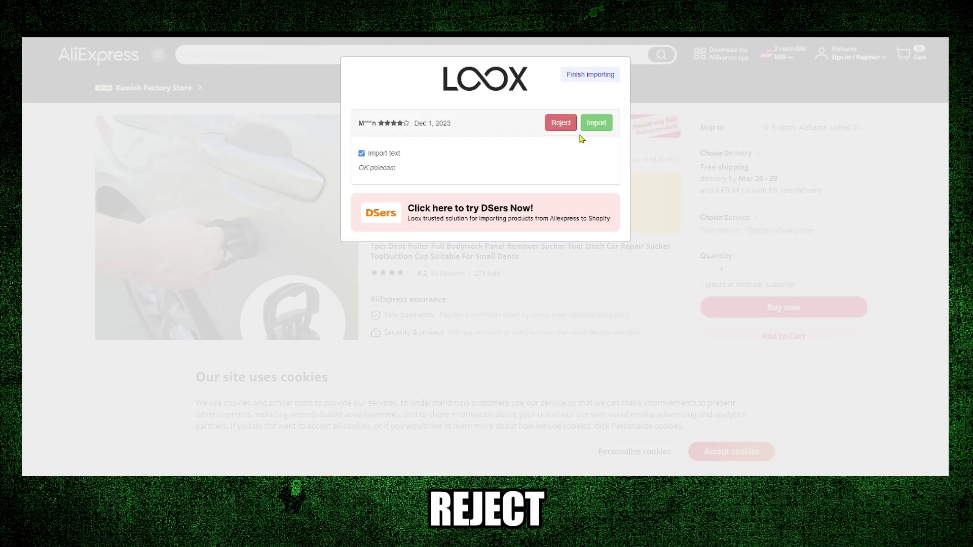
{"action": "left_click", "coordinate": [590, 126]}
{"action": "left_click", "coordinate": [590, 124]}
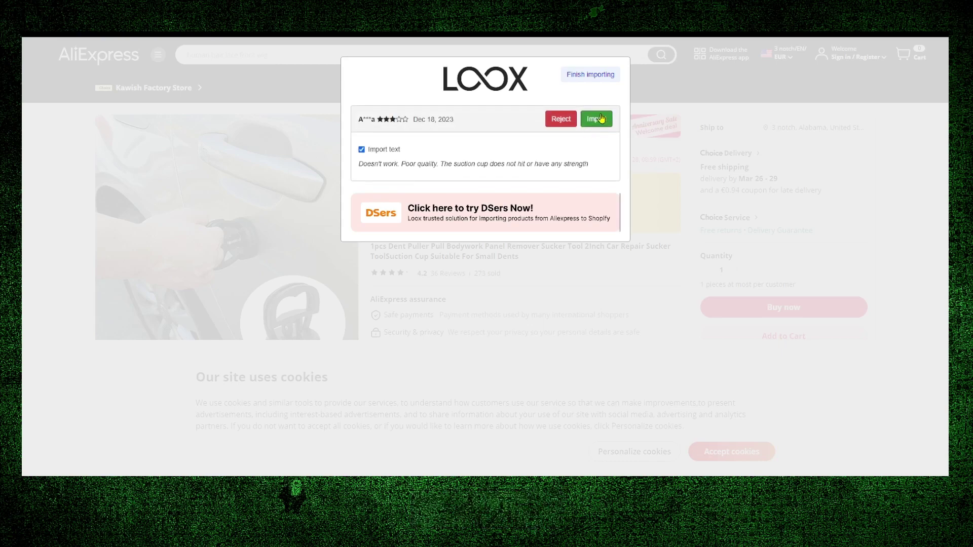
{"action": "left_click", "coordinate": [600, 122]}
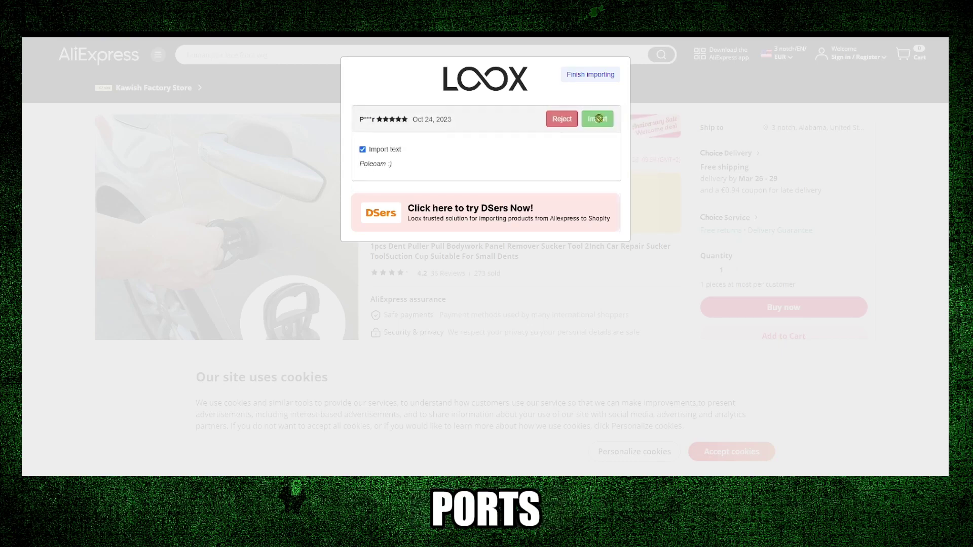
{"action": "left_click", "coordinate": [601, 120]}
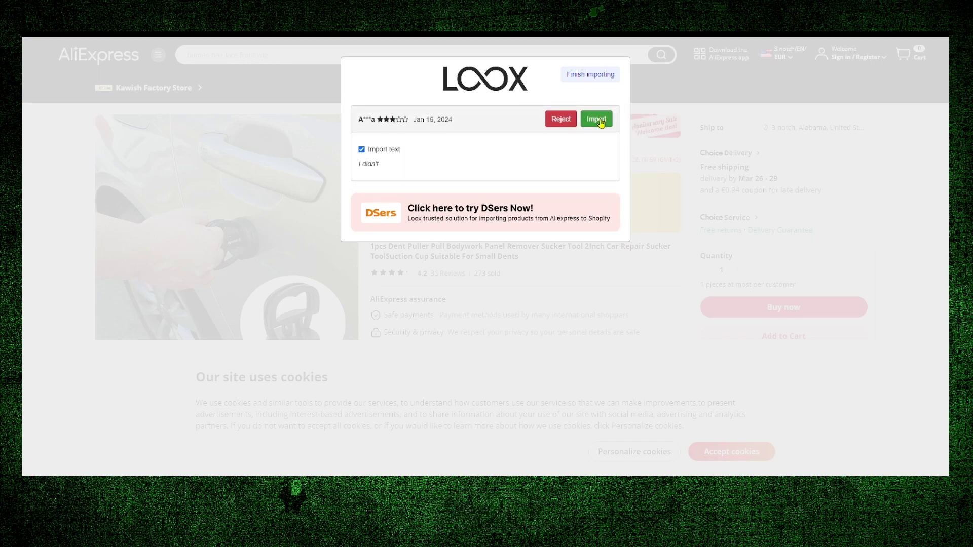
{"action": "left_click", "coordinate": [599, 121]}
{"action": "left_click", "coordinate": [600, 122]}
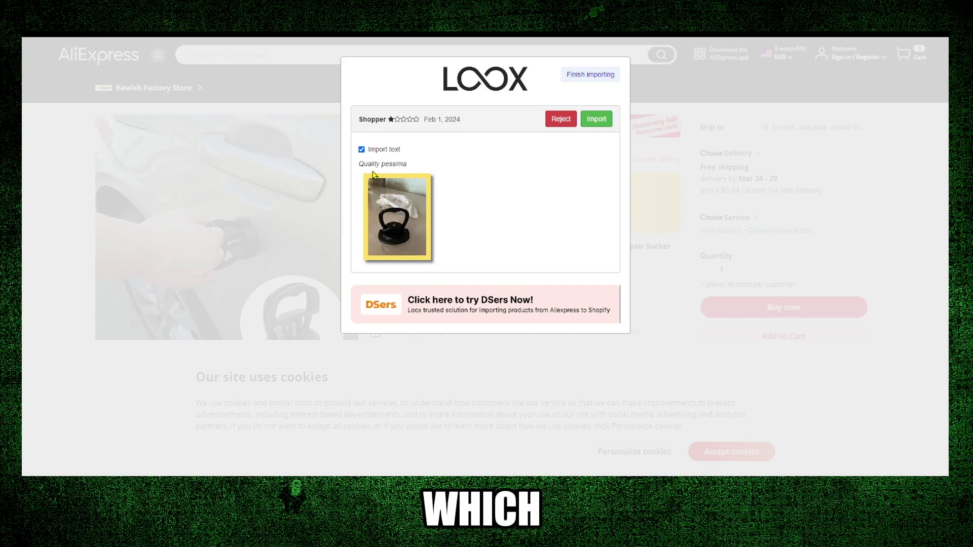
- Accept the remaining reviews through Jan 4, 2024, complete the import and close the confirmation
{"action": "left_click", "coordinate": [592, 121]}
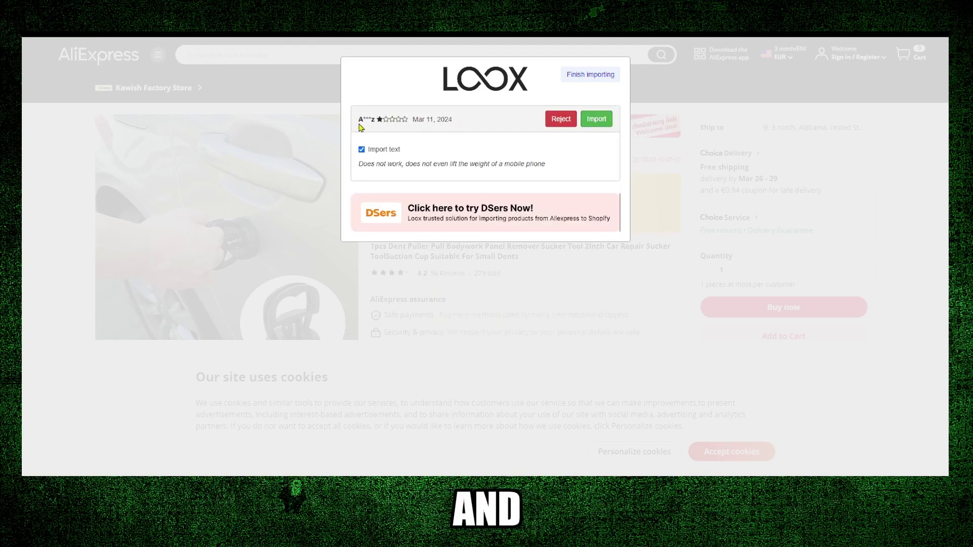
{"action": "double_click", "coordinate": [372, 120]}
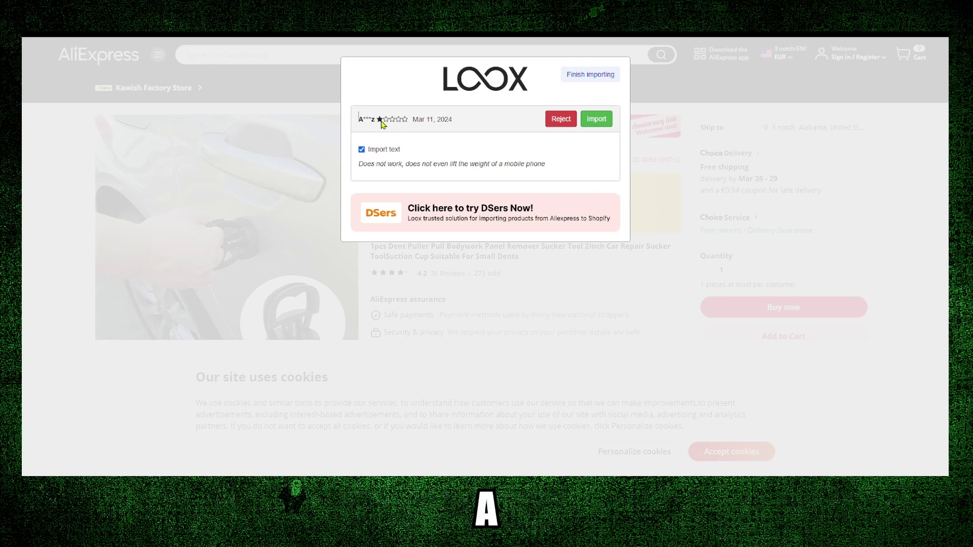
{"action": "left_click", "coordinate": [597, 119]}
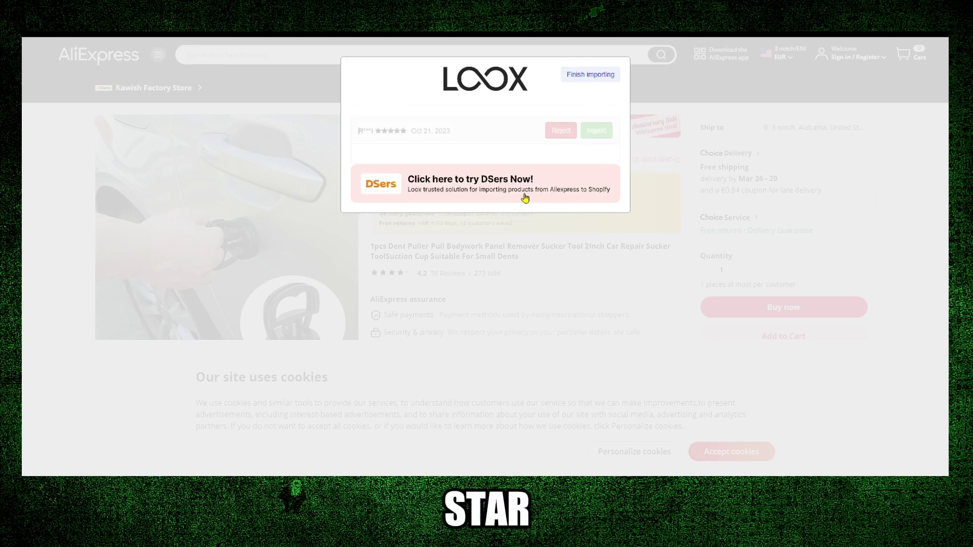
{"action": "left_click", "coordinate": [593, 120]}
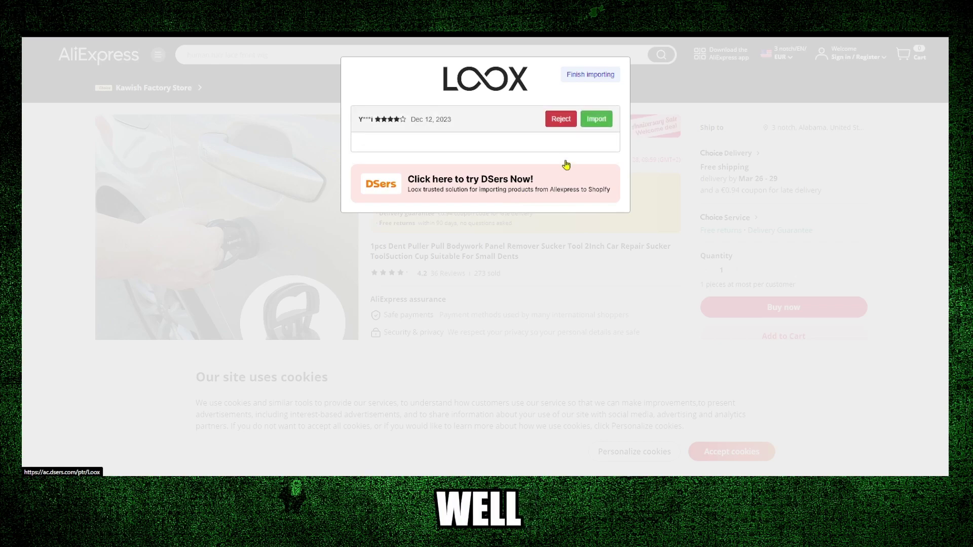
{"action": "left_click", "coordinate": [592, 120]}
{"action": "left_click", "coordinate": [600, 121]}
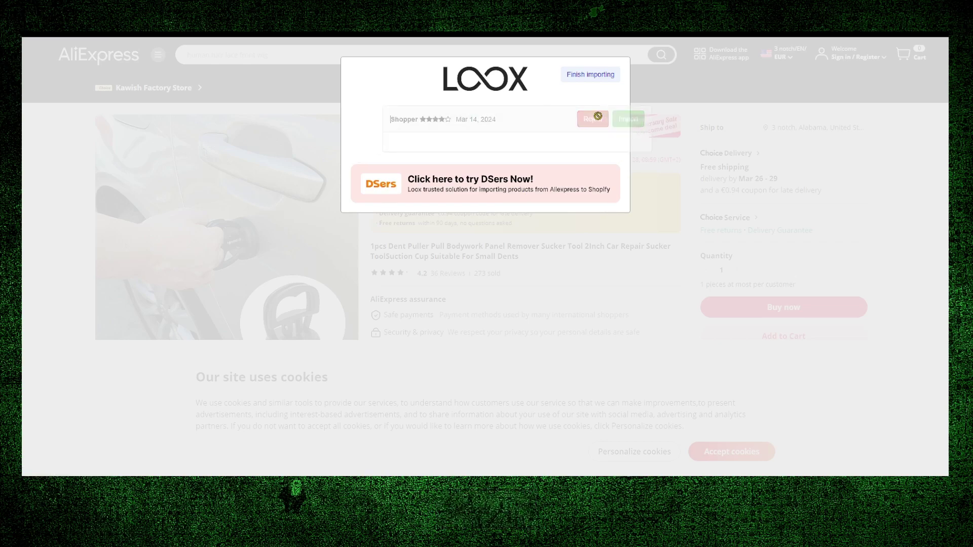
{"action": "left_click", "coordinate": [602, 122]}
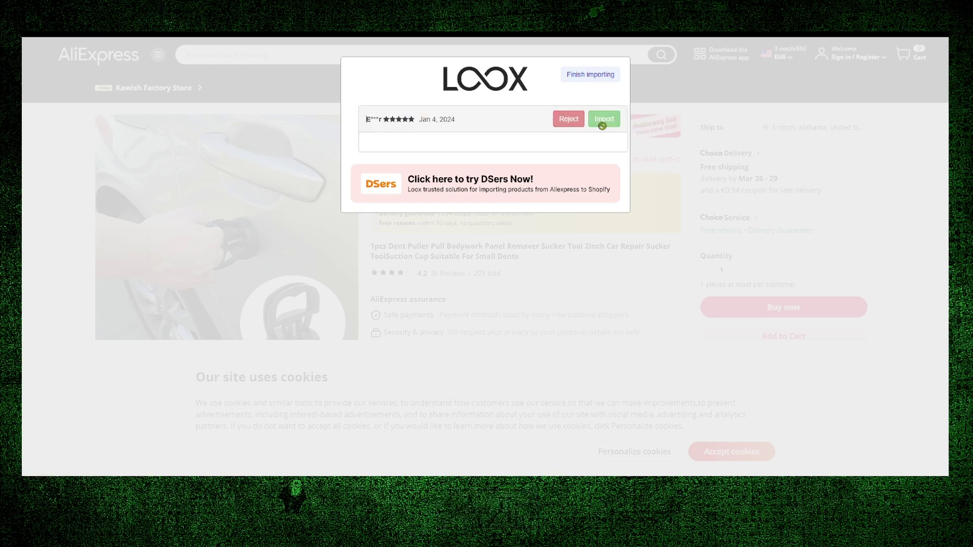
{"action": "left_click", "coordinate": [602, 122]}
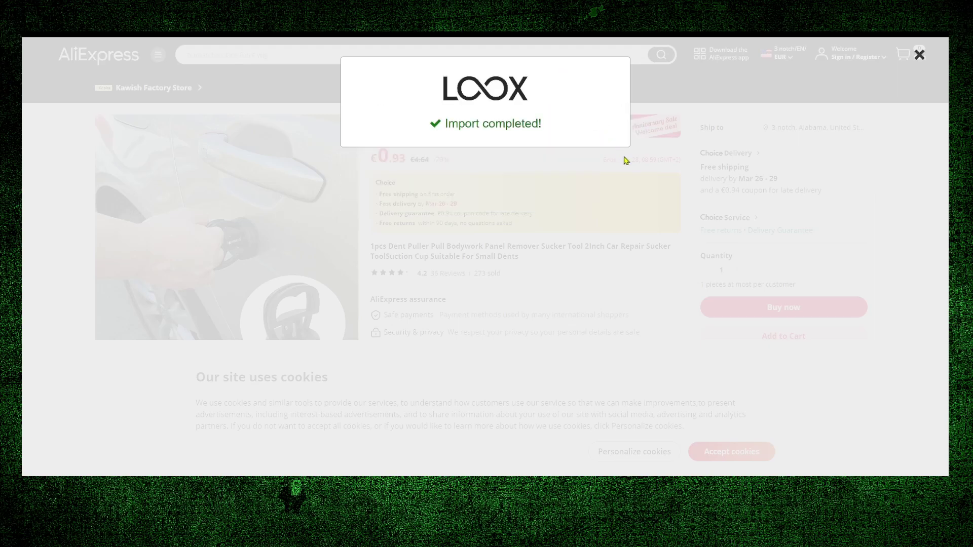
{"action": "left_click", "coordinate": [919, 55]}
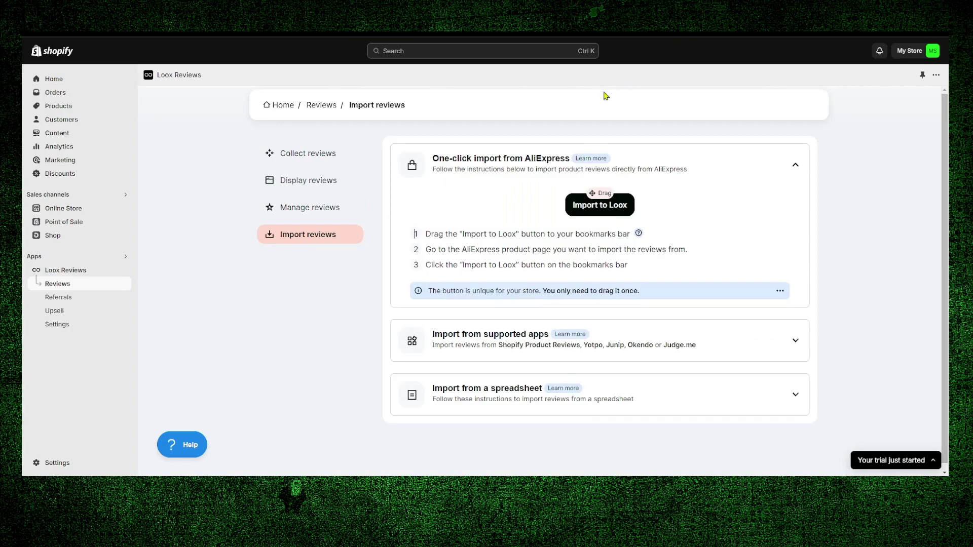
- View the storefront Shirt page with its 20 imported reviews and advance the quote carousel
{"action": "left_click", "coordinate": [70, 210]}
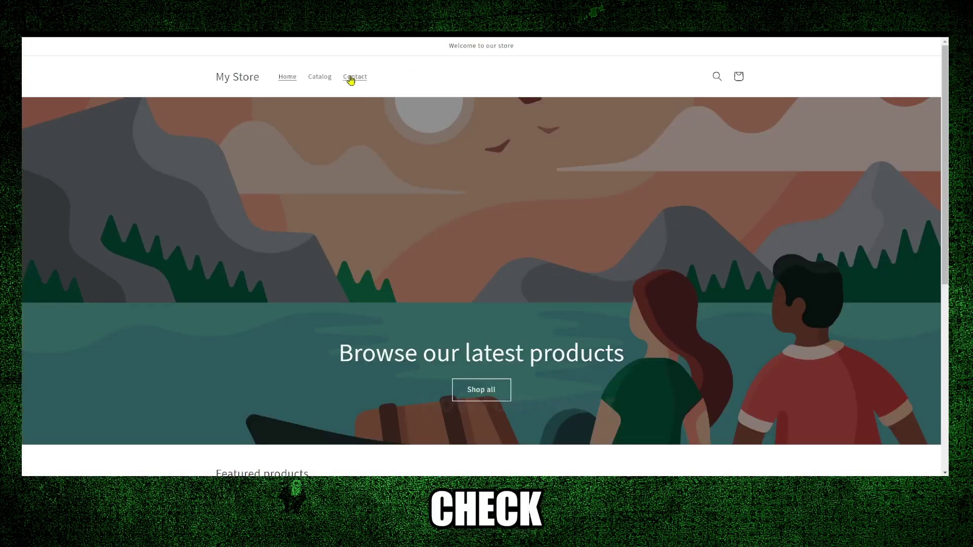
{"action": "scroll", "coordinate": [365, 143], "scroll_direction": "down", "scroll_amount": 3}
{"action": "scroll", "coordinate": [395, 211], "scroll_direction": "down", "scroll_amount": 1}
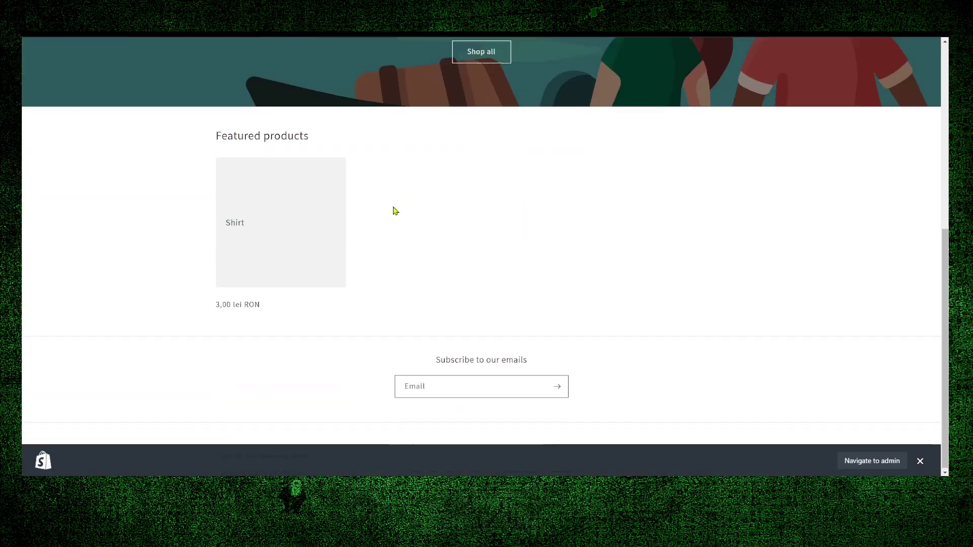
{"action": "left_click", "coordinate": [300, 255]}
{"action": "scroll", "coordinate": [318, 242], "scroll_direction": "down", "scroll_amount": 1}
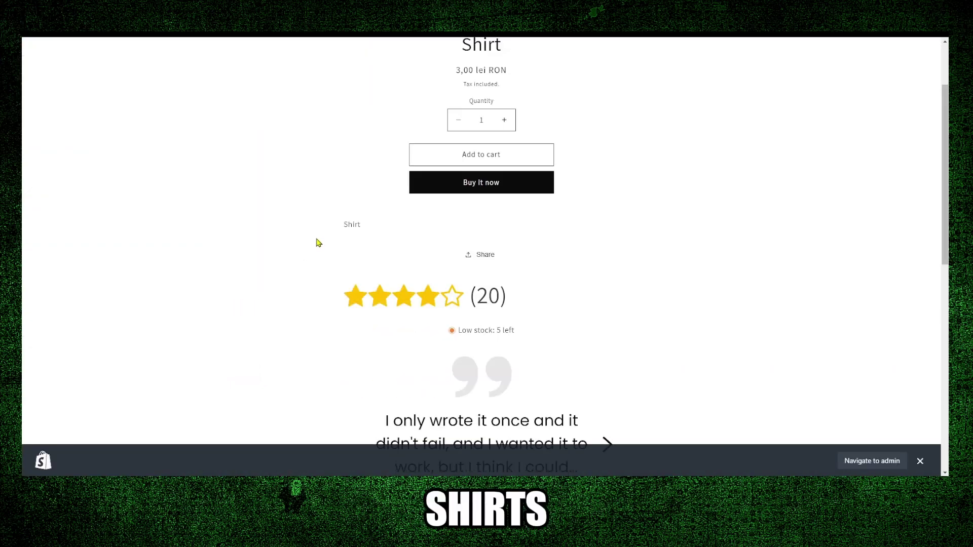
{"action": "scroll", "coordinate": [361, 226], "scroll_direction": "down", "scroll_amount": 2}
{"action": "scroll", "coordinate": [419, 246], "scroll_direction": "down", "scroll_amount": 2}
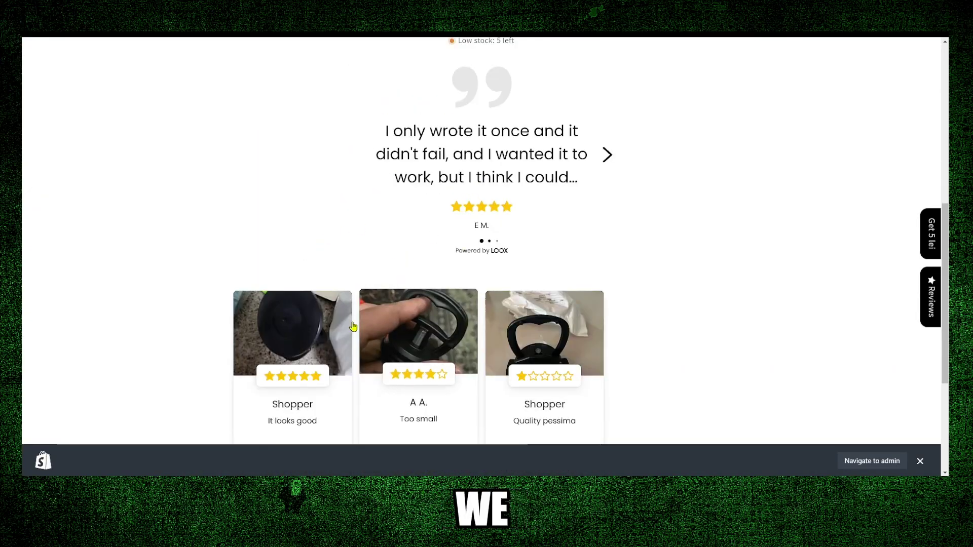
{"action": "scroll", "coordinate": [352, 326], "scroll_direction": "down", "scroll_amount": 1}
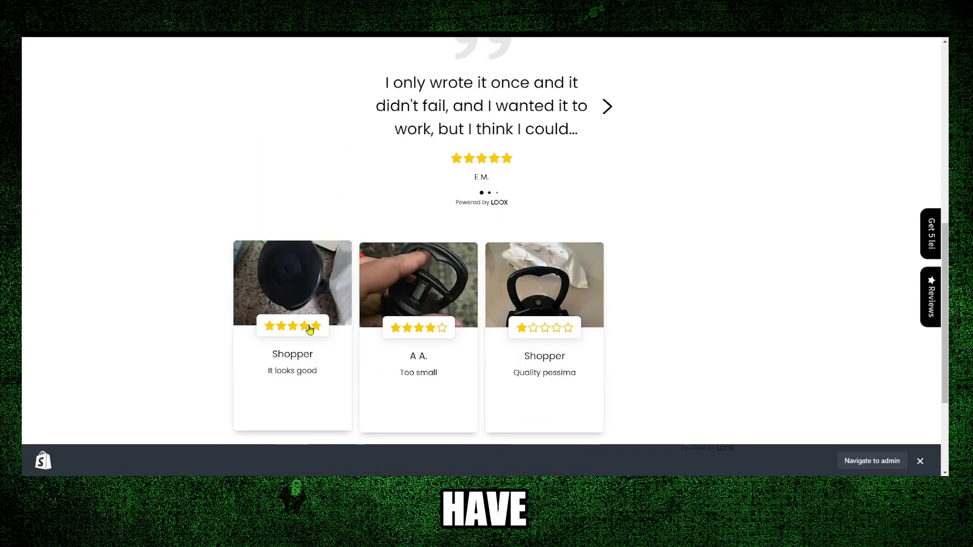
{"action": "scroll", "coordinate": [555, 148], "scroll_direction": "up", "scroll_amount": 1}
{"action": "left_click", "coordinate": [606, 155]}
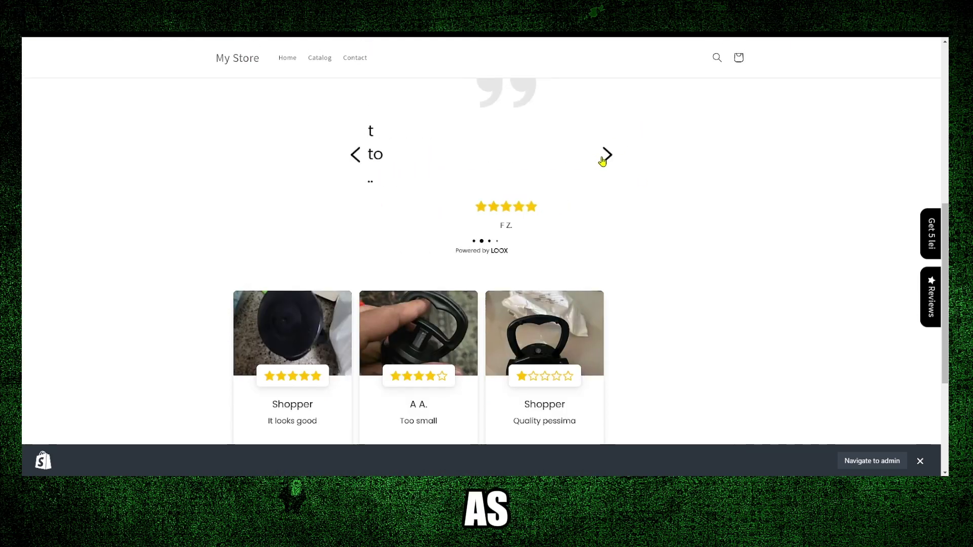
{"action": "scroll", "coordinate": [603, 162], "scroll_direction": "up", "scroll_amount": 2}
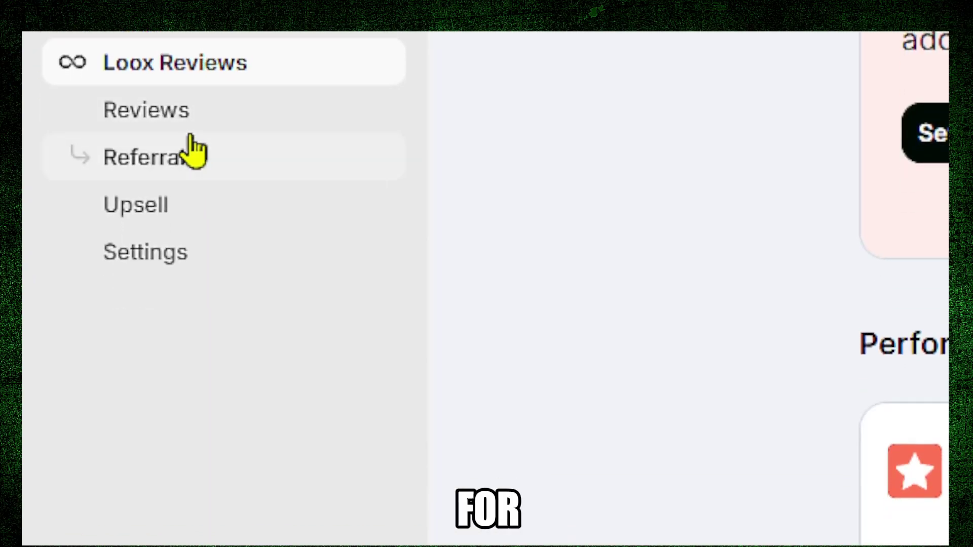
- Bring up the Loox manage reviews list showing the 20 imported reviews
{"action": "left_click", "coordinate": [183, 113]}
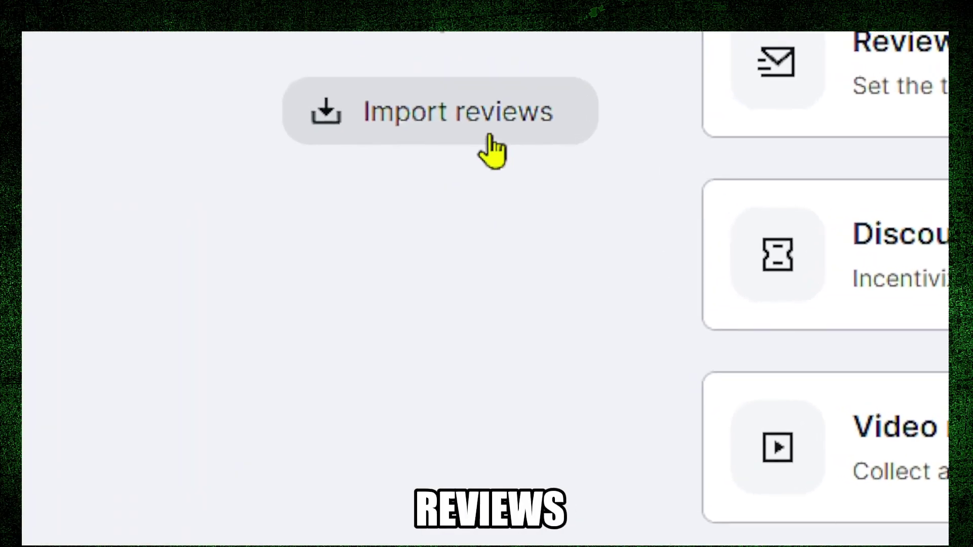
{"action": "left_click", "coordinate": [492, 149]}
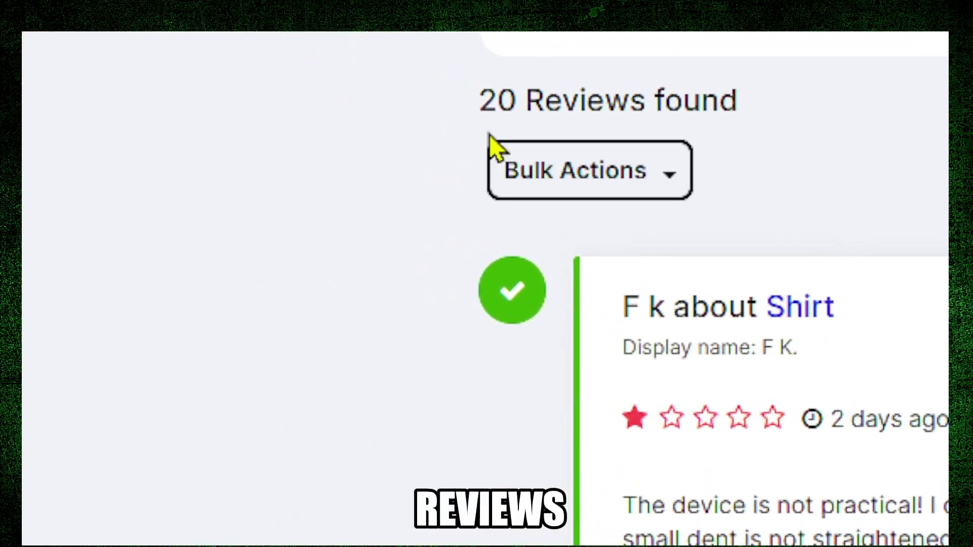
{"action": "left_click_drag", "start_coordinate": [360, 129], "coordinate": [605, 135]}
{"action": "scroll", "coordinate": [488, 134], "scroll_direction": "down", "scroll_amount": 5}
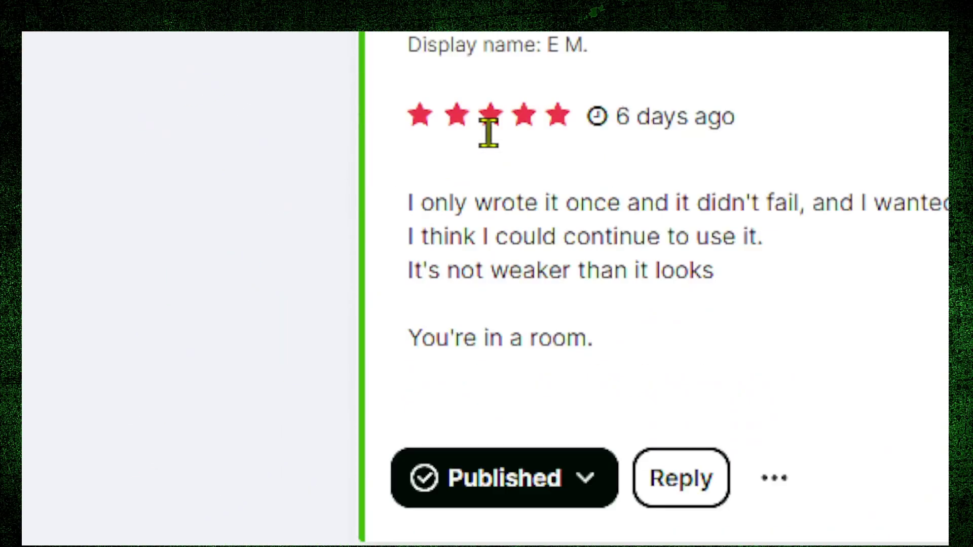
{"action": "scroll", "coordinate": [488, 142], "scroll_direction": "up", "scroll_amount": 3}
{"action": "scroll", "coordinate": [502, 142], "scroll_direction": "up", "scroll_amount": 5}
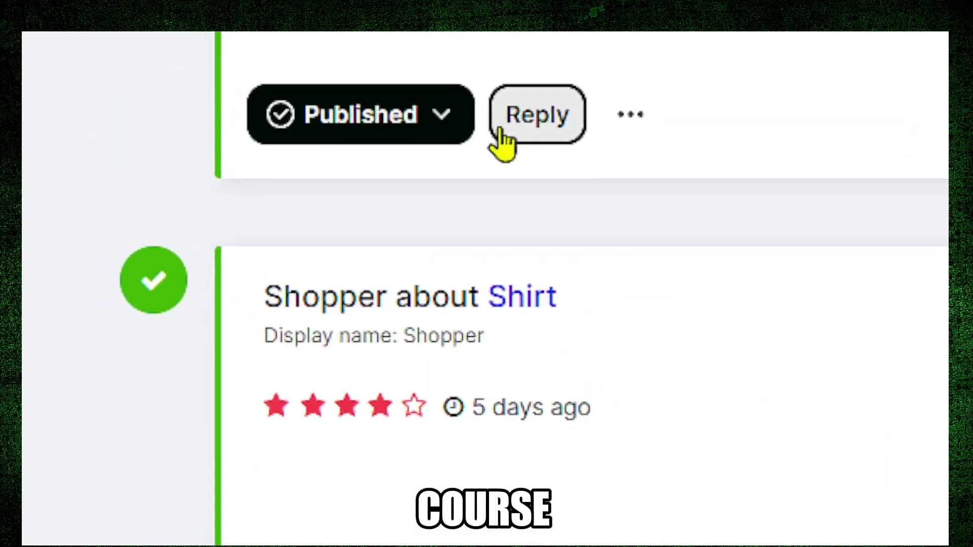
{"action": "scroll", "coordinate": [502, 142], "scroll_direction": "down", "scroll_amount": 3}
{"action": "scroll", "coordinate": [482, 137], "scroll_direction": "down", "scroll_amount": 2}
- Check E M.'s review publishing and more actions, then cancel changing its product
{"action": "left_click", "coordinate": [494, 145]}
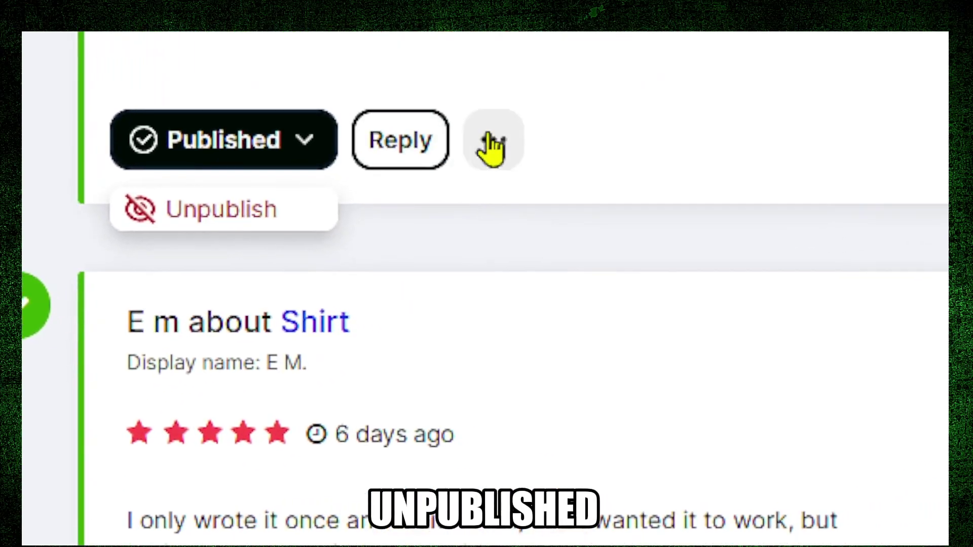
{"action": "left_click", "coordinate": [718, 79]}
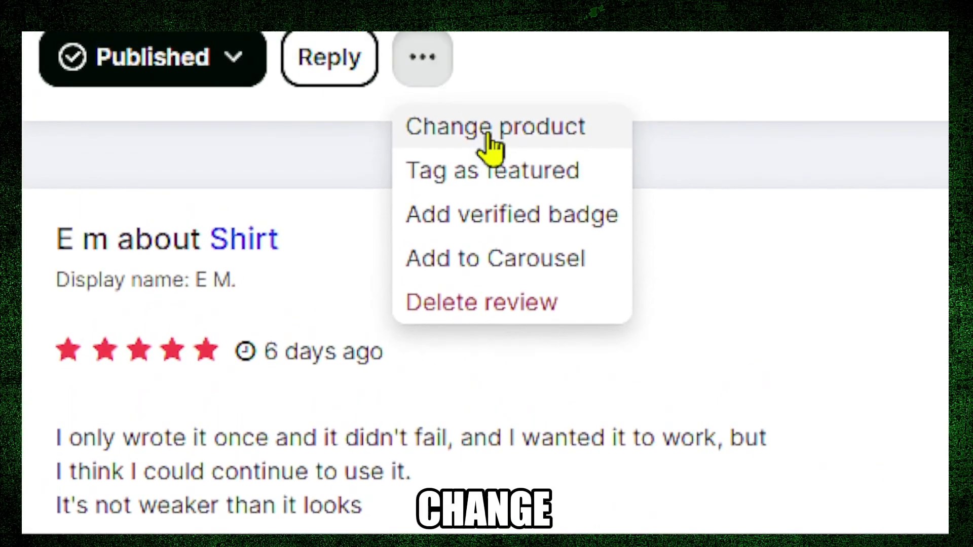
{"action": "left_click", "coordinate": [493, 130]}
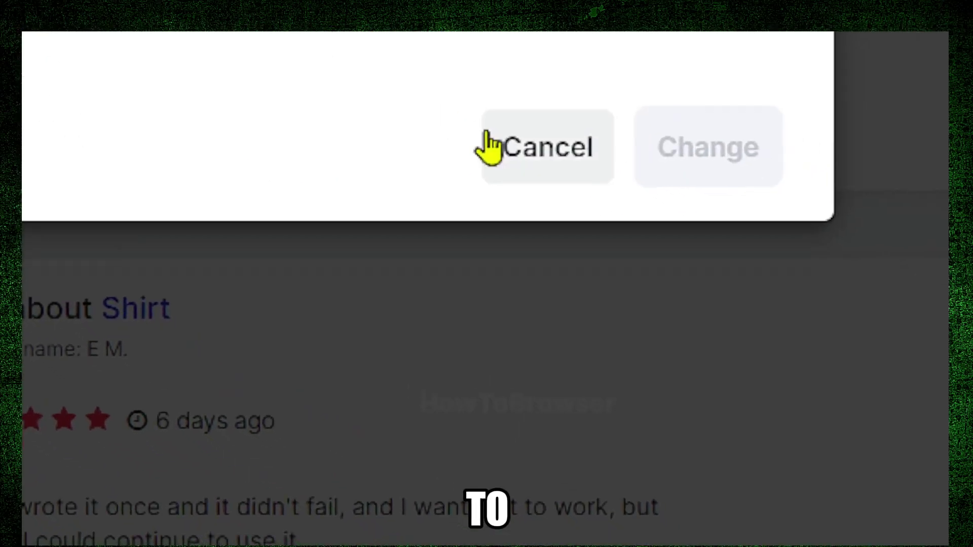
{"action": "left_click", "coordinate": [488, 137]}
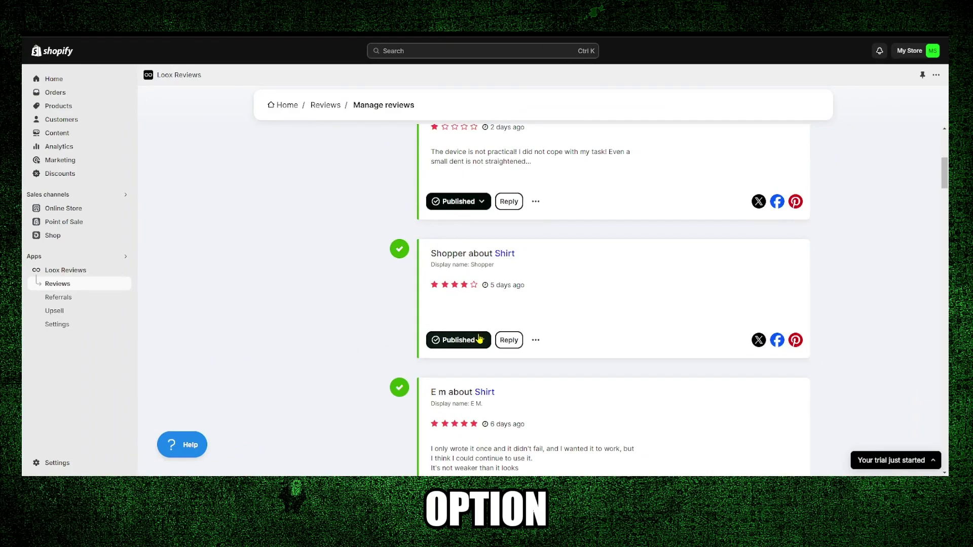
{"action": "scroll", "coordinate": [320, 269], "scroll_direction": "up", "scroll_amount": 4}
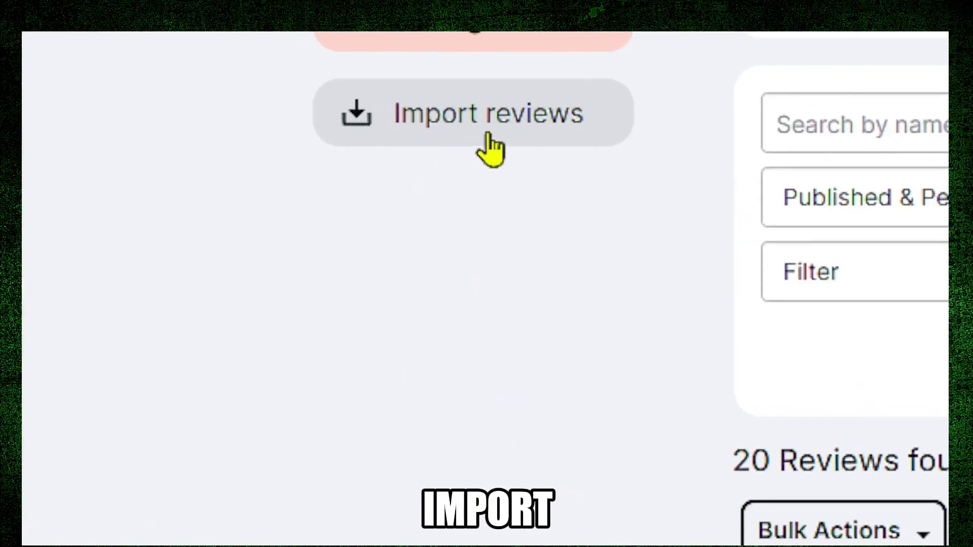
- Expand Import from supported apps and look at the Select app list without choosing one
{"action": "left_click", "coordinate": [320, 239]}
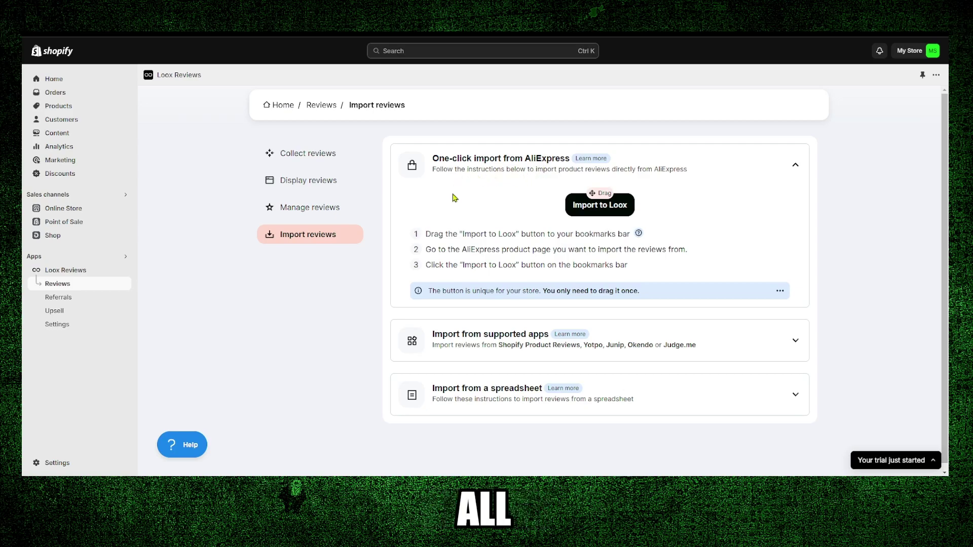
{"action": "left_click", "coordinate": [462, 337]}
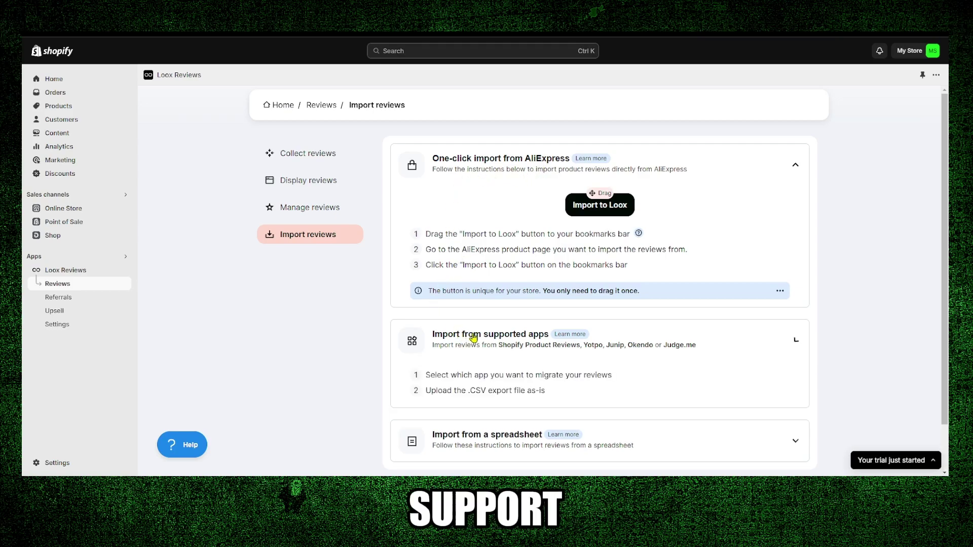
{"action": "scroll", "coordinate": [457, 344], "scroll_direction": "down", "scroll_amount": 1}
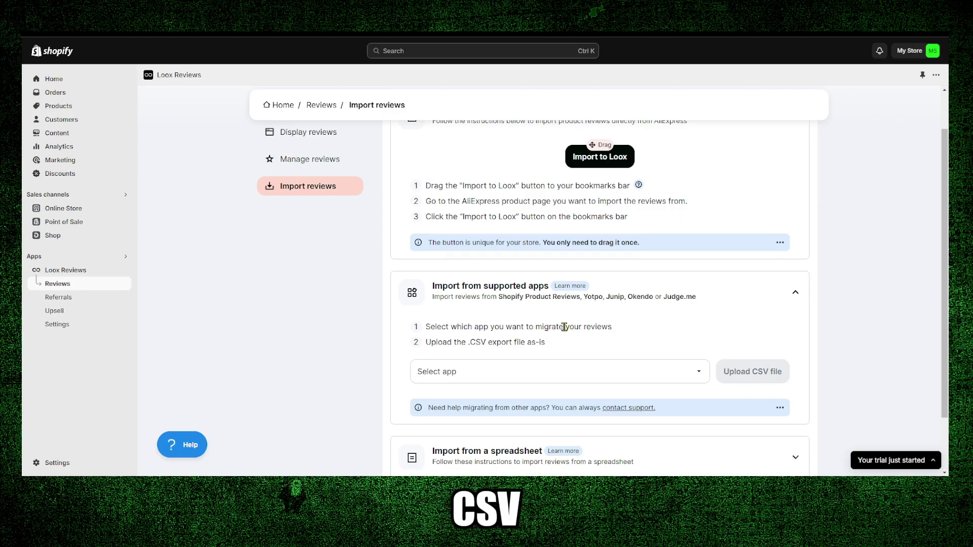
{"action": "left_click", "coordinate": [556, 371]}
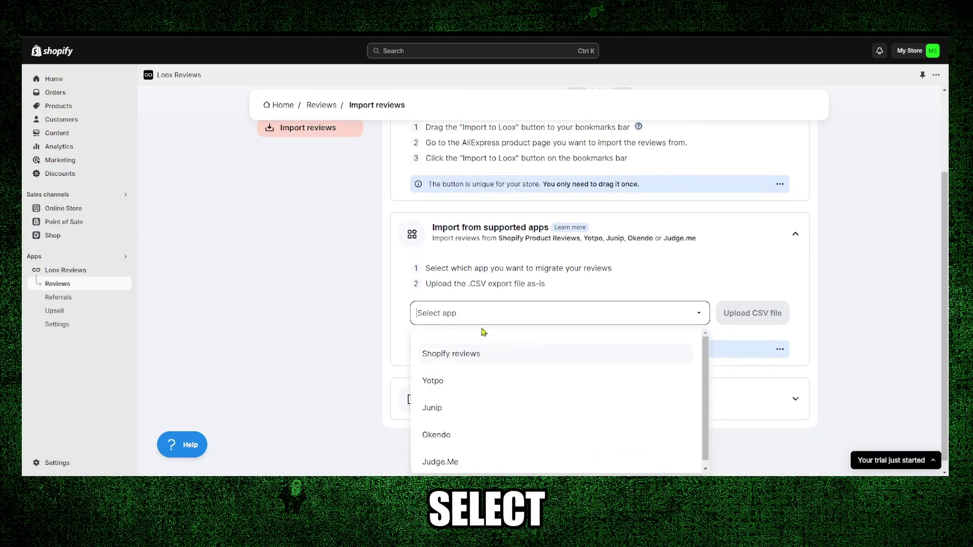
{"action": "left_click", "coordinate": [698, 308]}
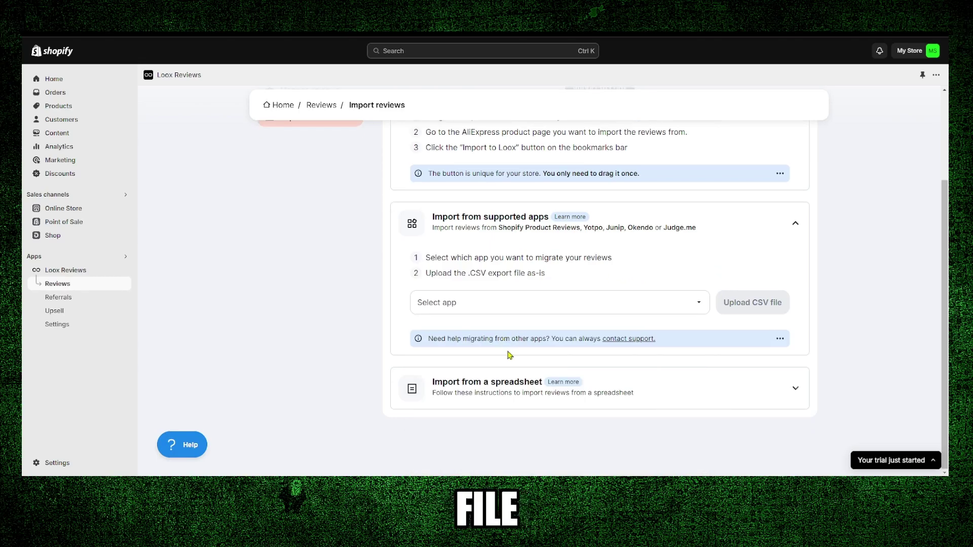
- Expand Import from a spreadsheet and return to the top of the import options
{"action": "left_click", "coordinate": [508, 390]}
{"action": "scroll", "coordinate": [533, 381], "scroll_direction": "down", "scroll_amount": 2}
{"action": "scroll", "coordinate": [537, 373], "scroll_direction": "up", "scroll_amount": 2}
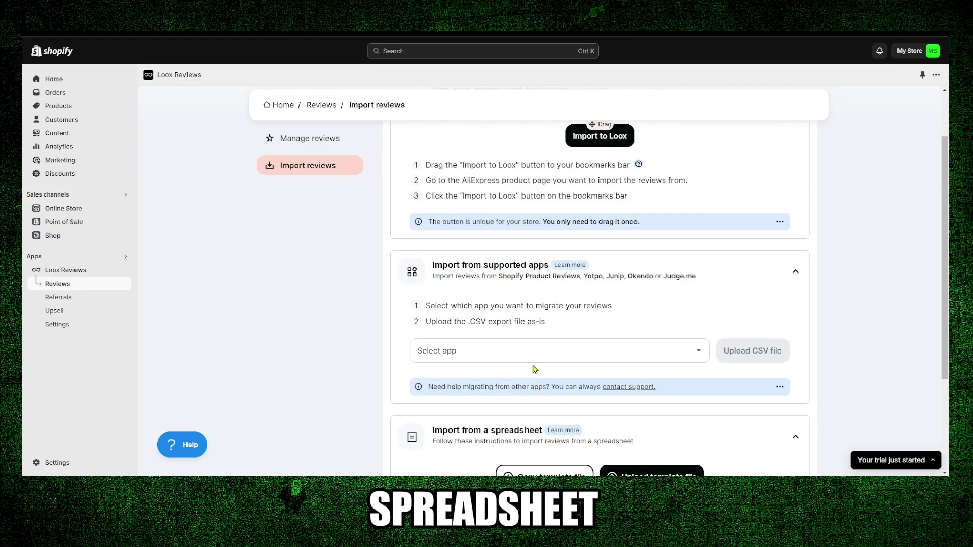
{"action": "scroll", "coordinate": [495, 303], "scroll_direction": "up", "scroll_amount": 1}
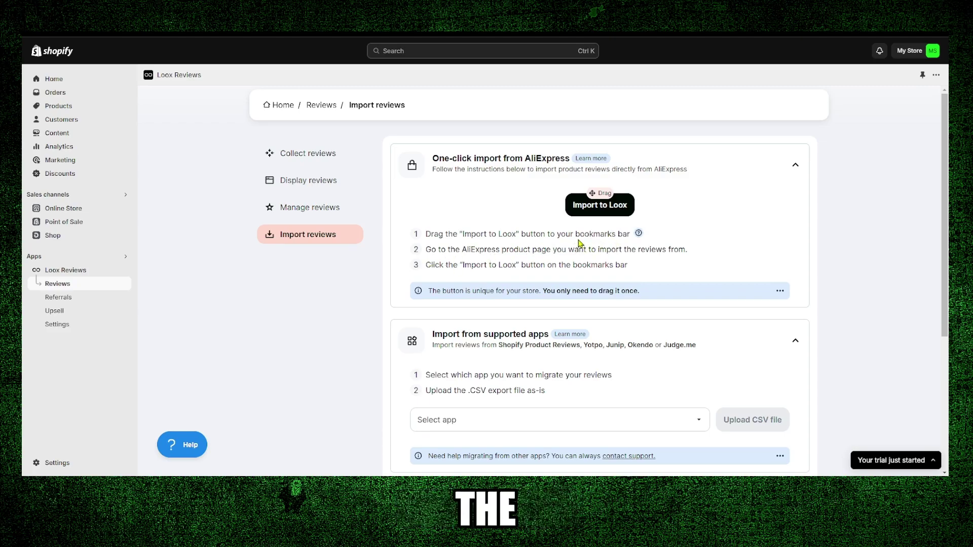
{"action": "double_click", "coordinate": [621, 236]}
{"action": "left_click", "coordinate": [540, 239]}
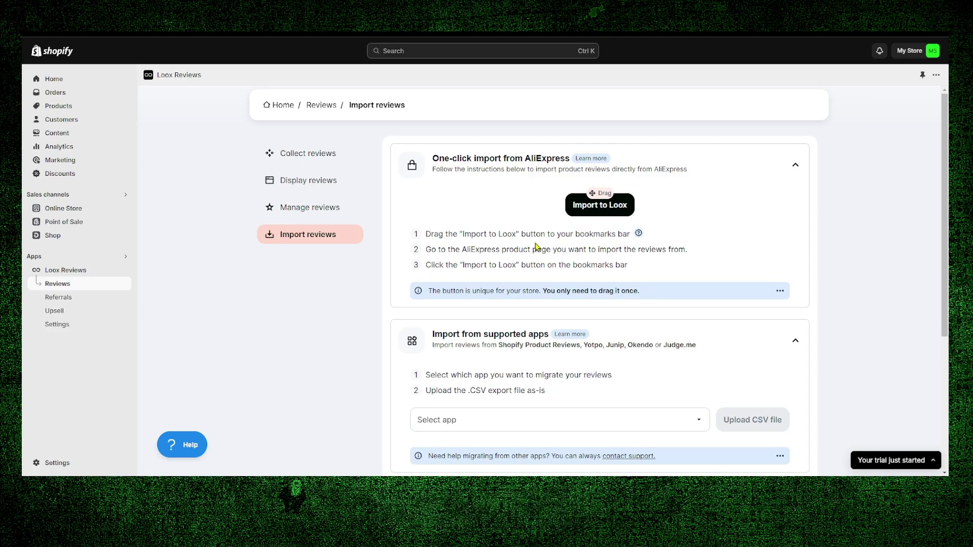